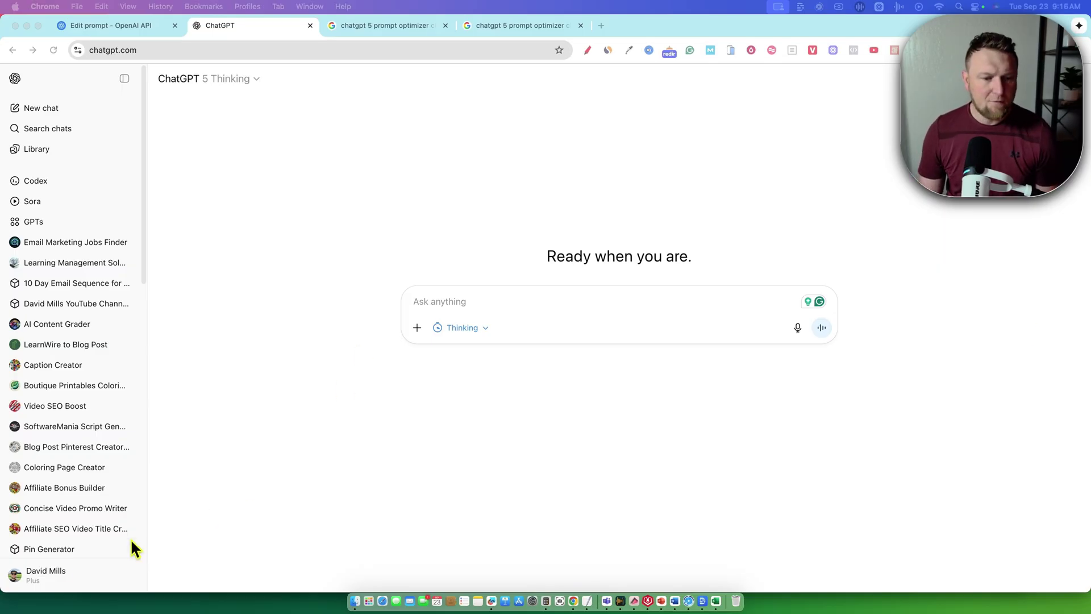
- Review the Personalization settings from the account menu, then close Settings to return home
click(35, 579)
click(43, 499)
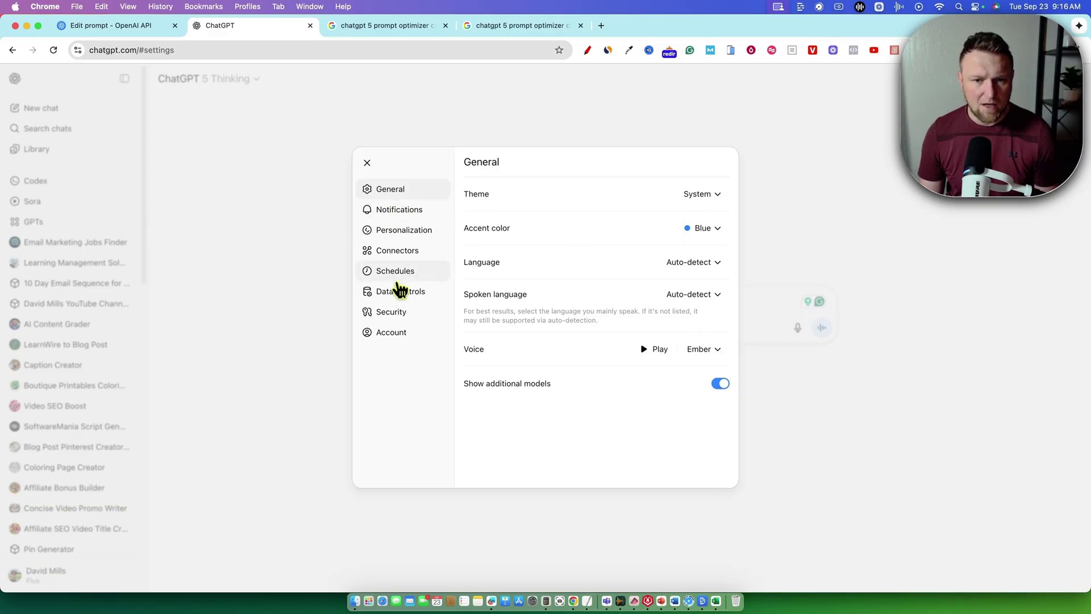
click(400, 240)
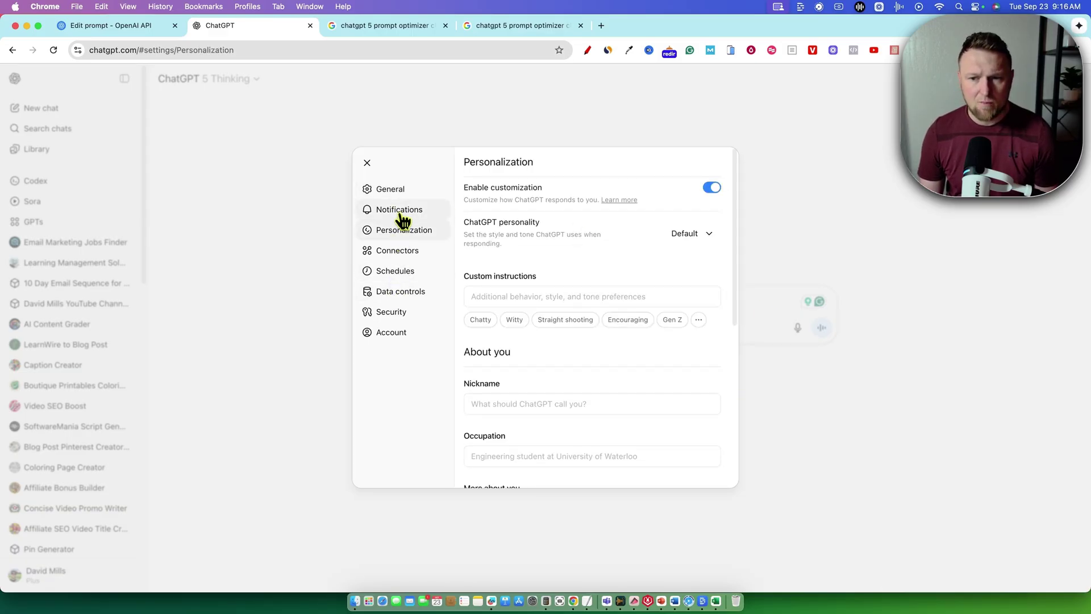
scroll(458, 233, down, 5)
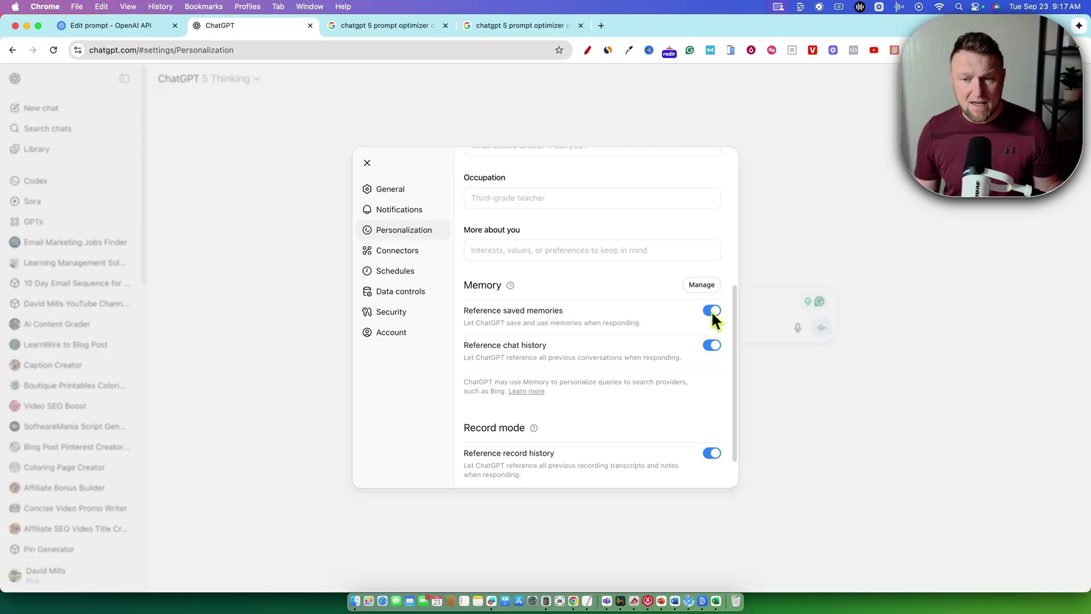
click(841, 443)
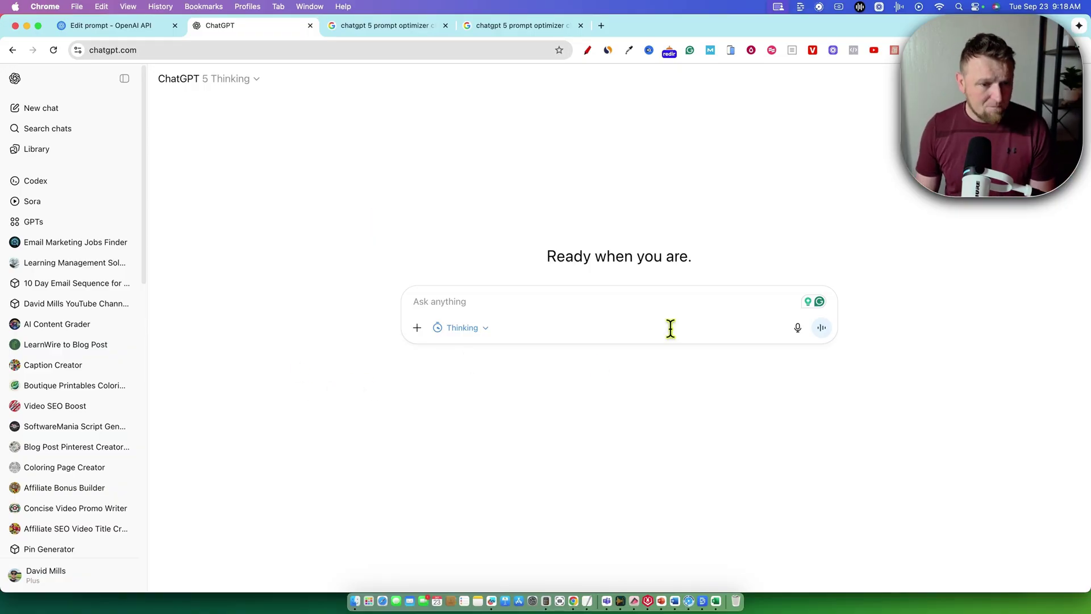
- Change the model from GPT-5 Thinking to Auto, reopening the picker to confirm Auto stays selected
click(485, 334)
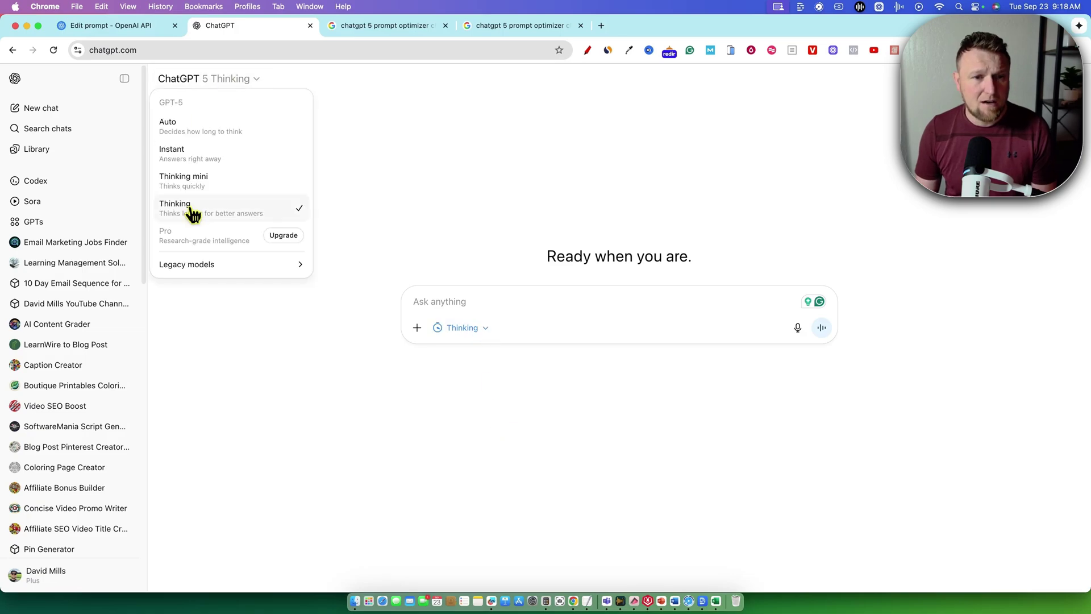
mouse_move(239, 268)
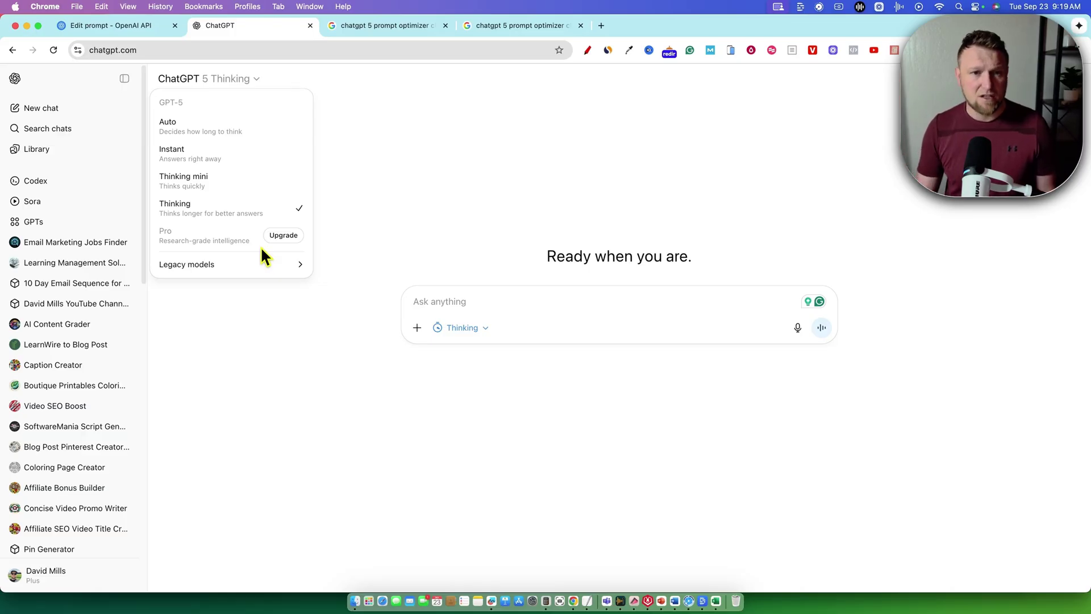
click(237, 132)
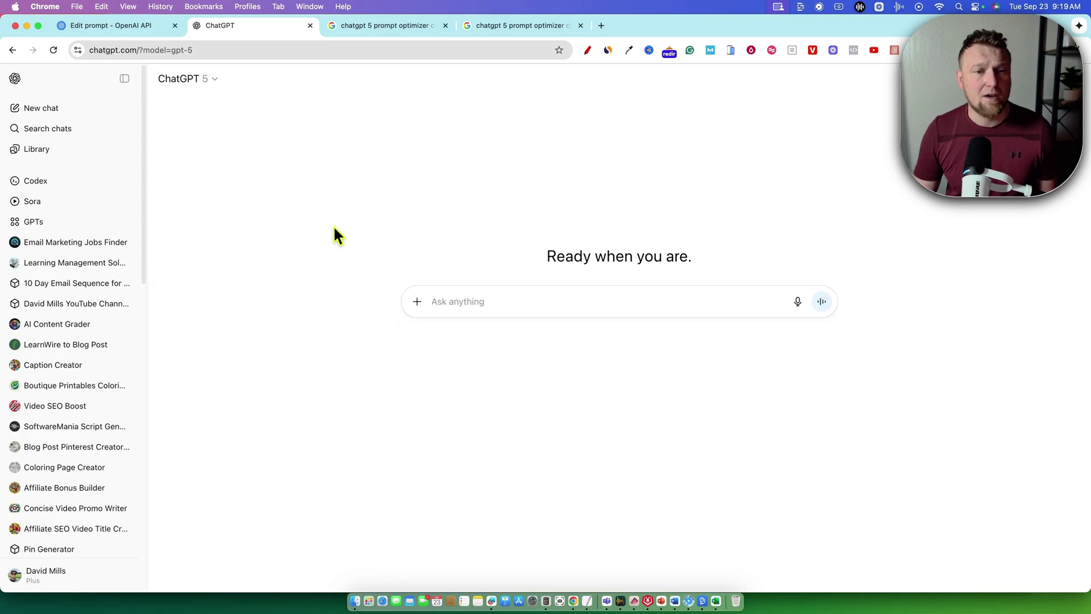
click(217, 82)
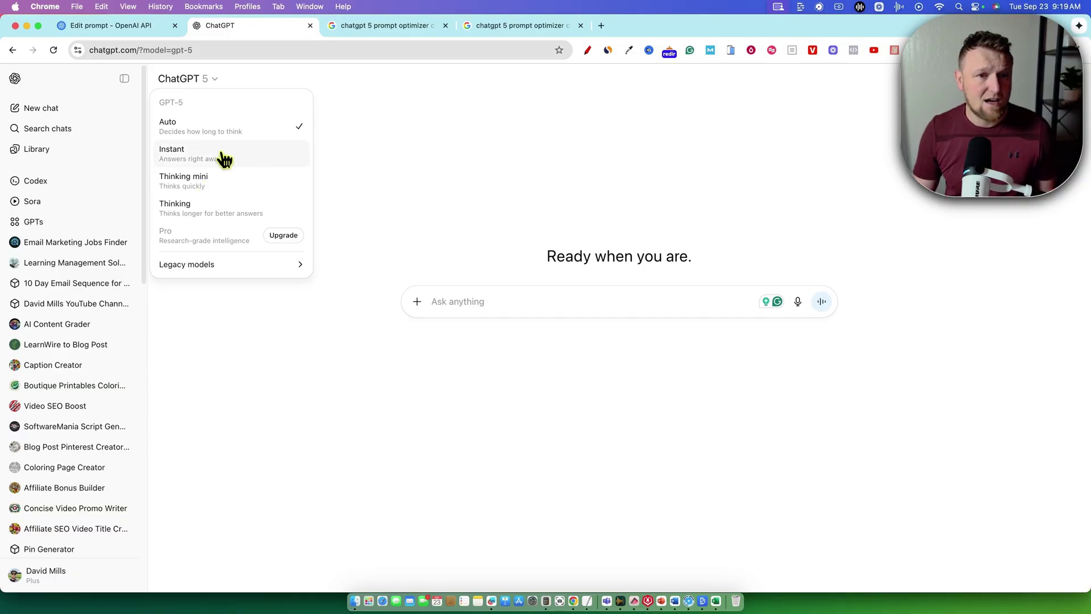
click(235, 128)
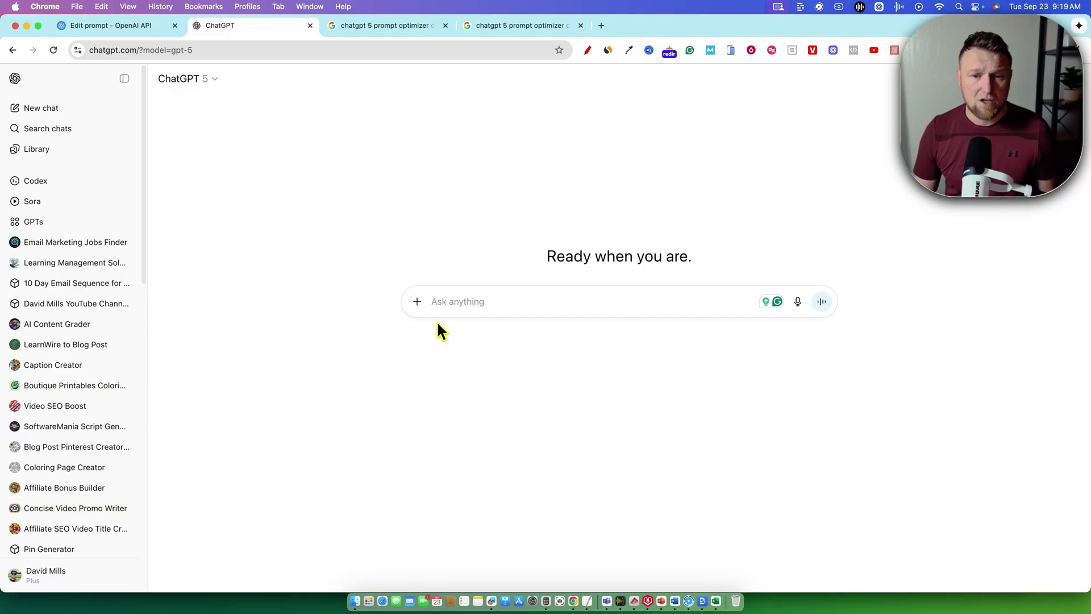
- Go to the Edit prompt tab and place the cursor in the empty Developer message box
click(131, 25)
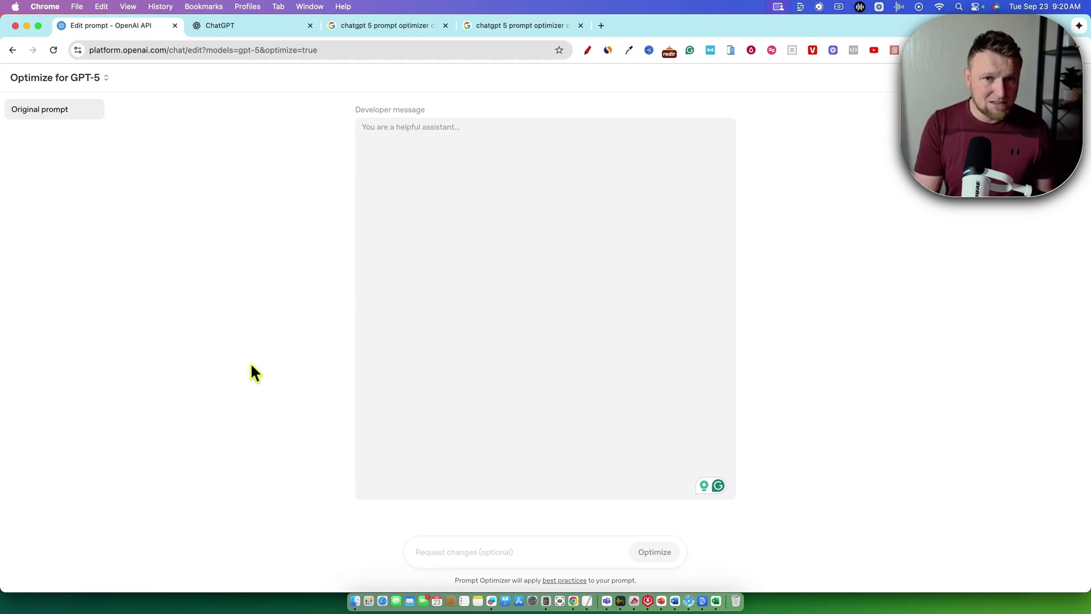
click(494, 215)
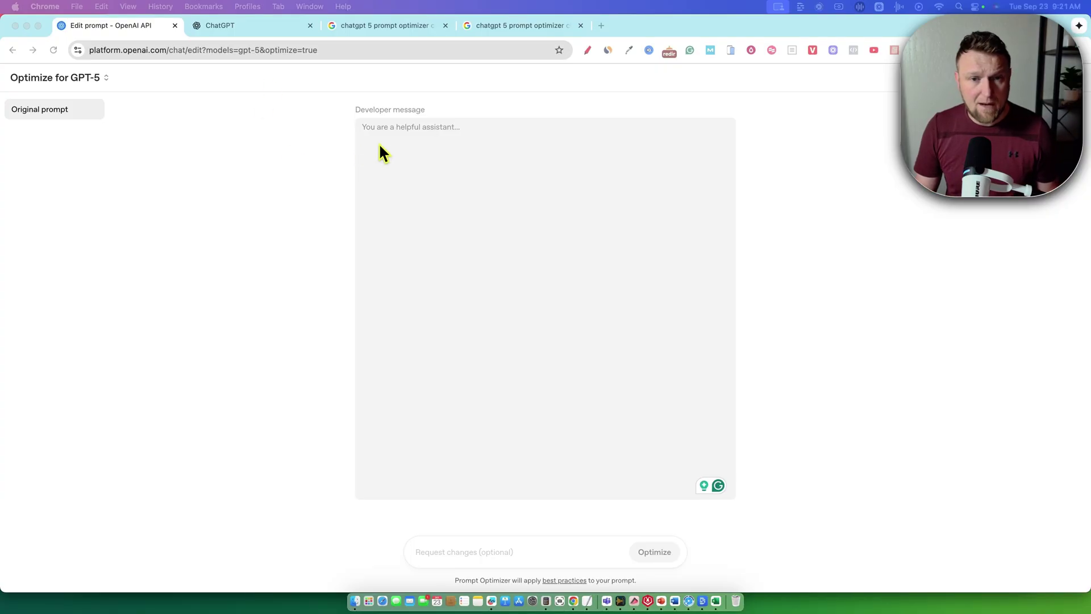
- Paste and optimize the time-traveler story prompt, then optimize the TikTok script prompt
click(441, 149)
text(Write a short story about a time traveler who gets stuck in the wrong decade)
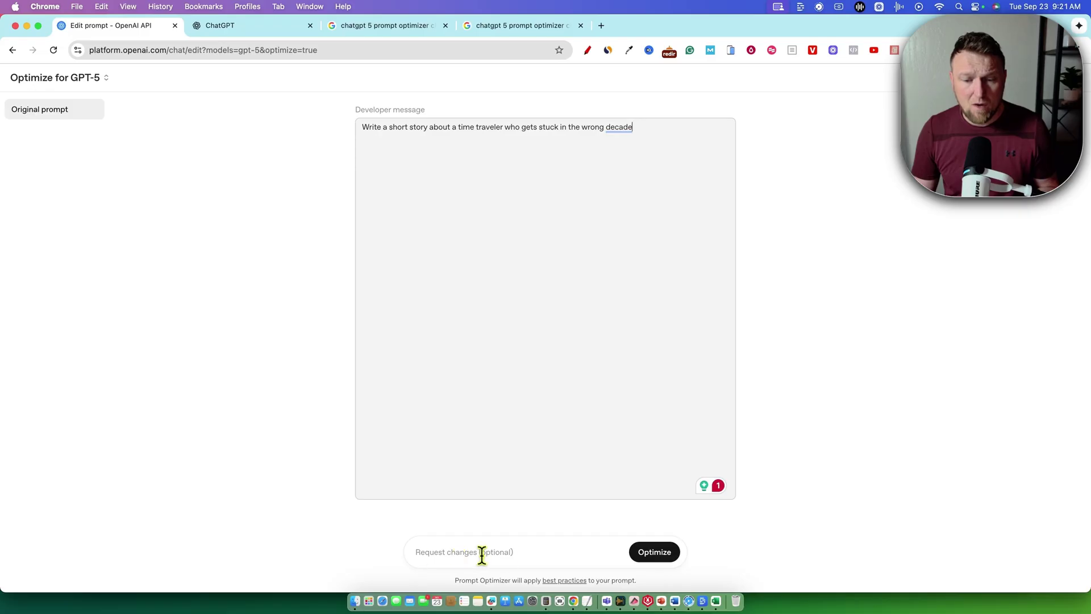
click(668, 561)
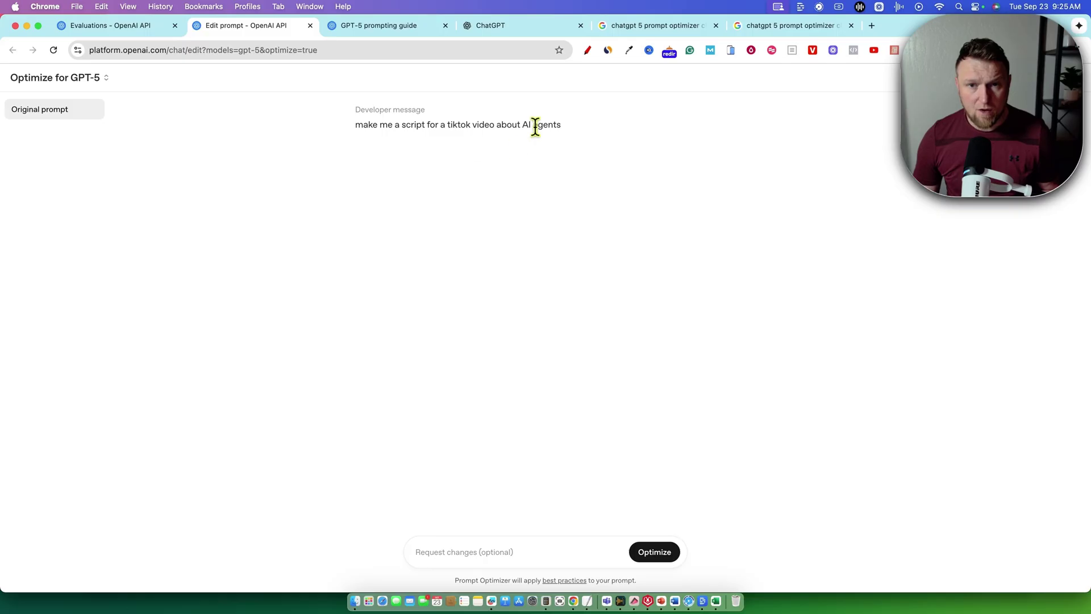
drag(536, 126, 312, 134)
click(557, 187)
click(654, 540)
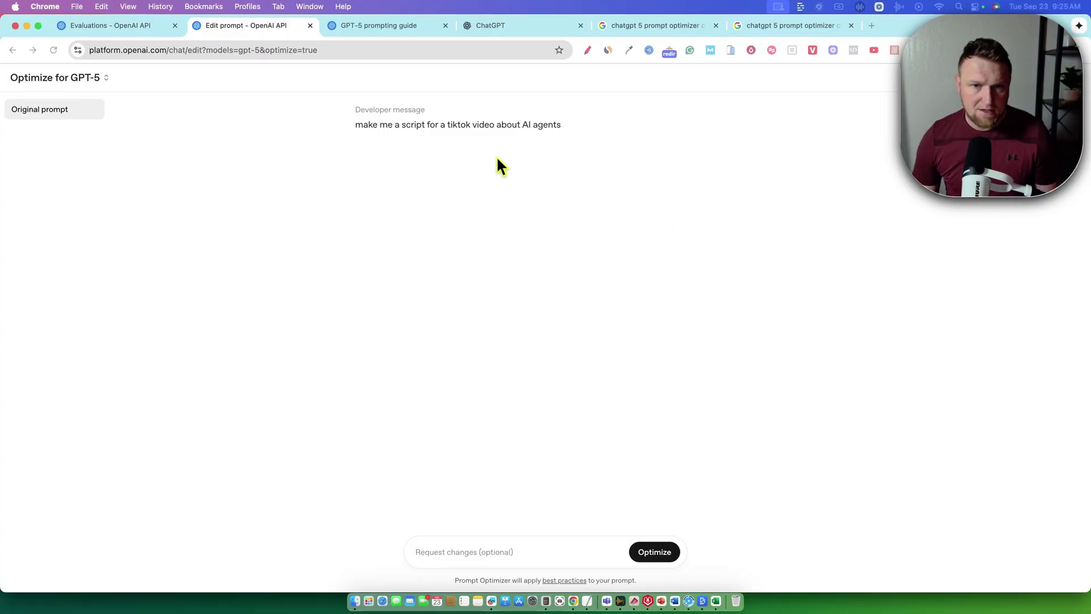
- Start over from an empty Original prompt editor for a new prompt
click(571, 132)
drag(571, 132, 351, 108)
click(501, 209)
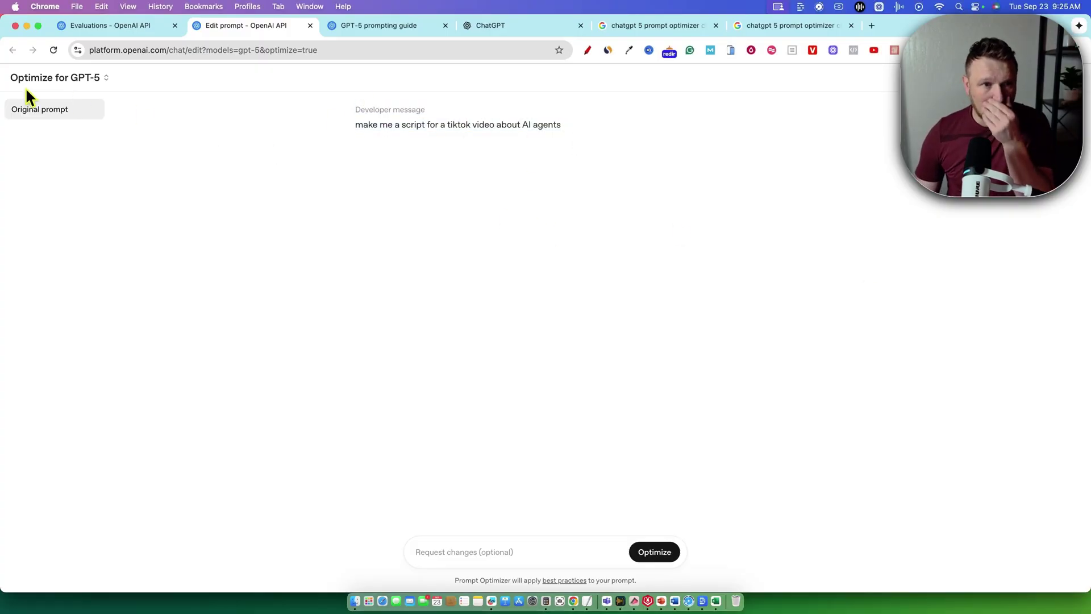
click(44, 110)
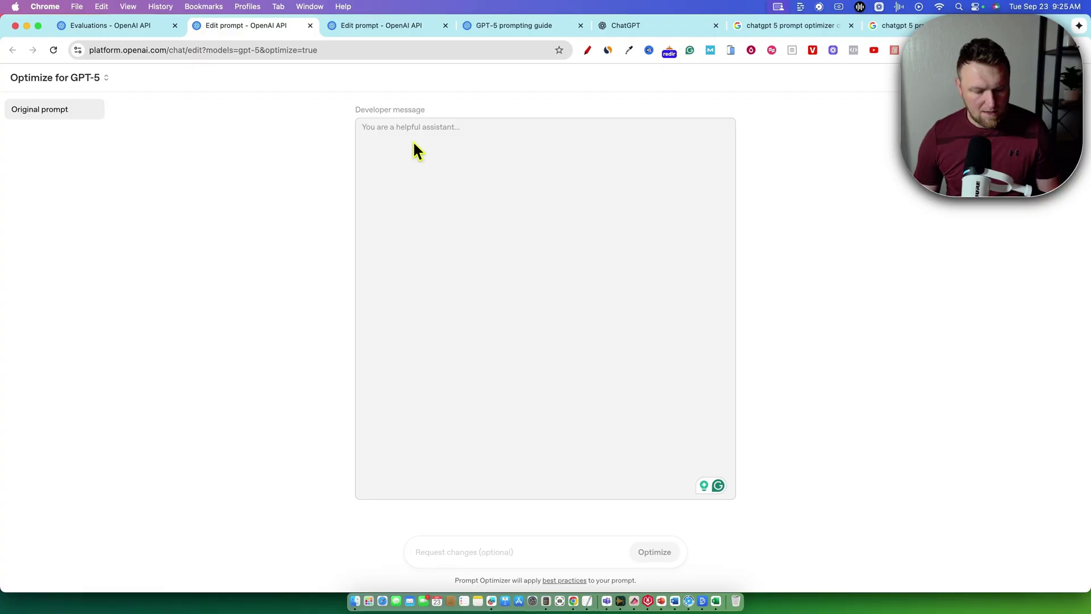
- Paste the quantum-physics-through-pets prompt, optimize it, and review the role, checklist, context and stop-condition sections
text(Explain quantum physics using only analogies involving pets)
click(653, 552)
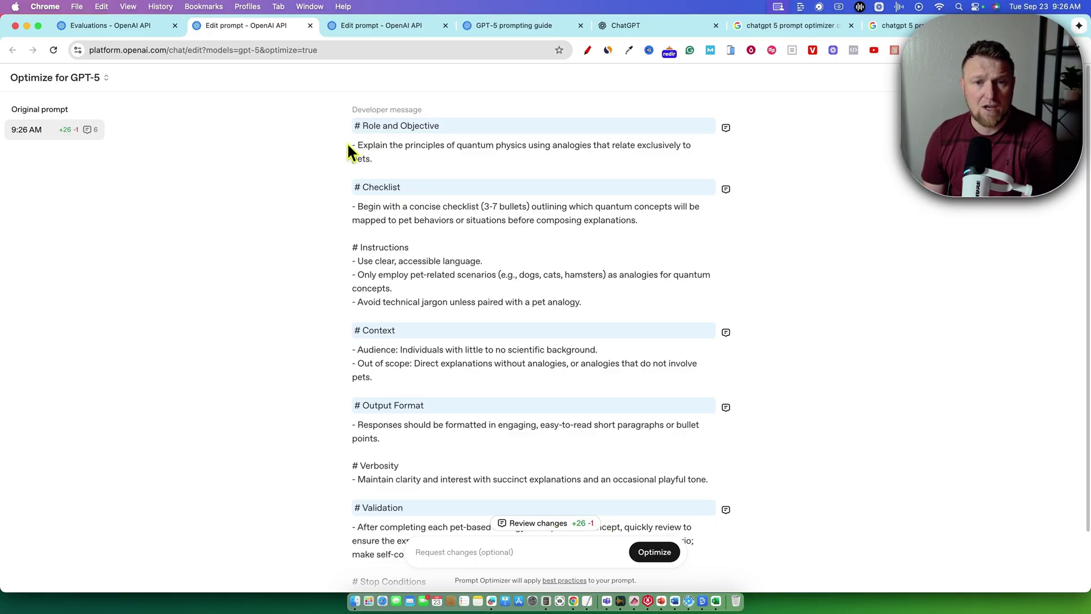
drag(348, 144, 722, 575)
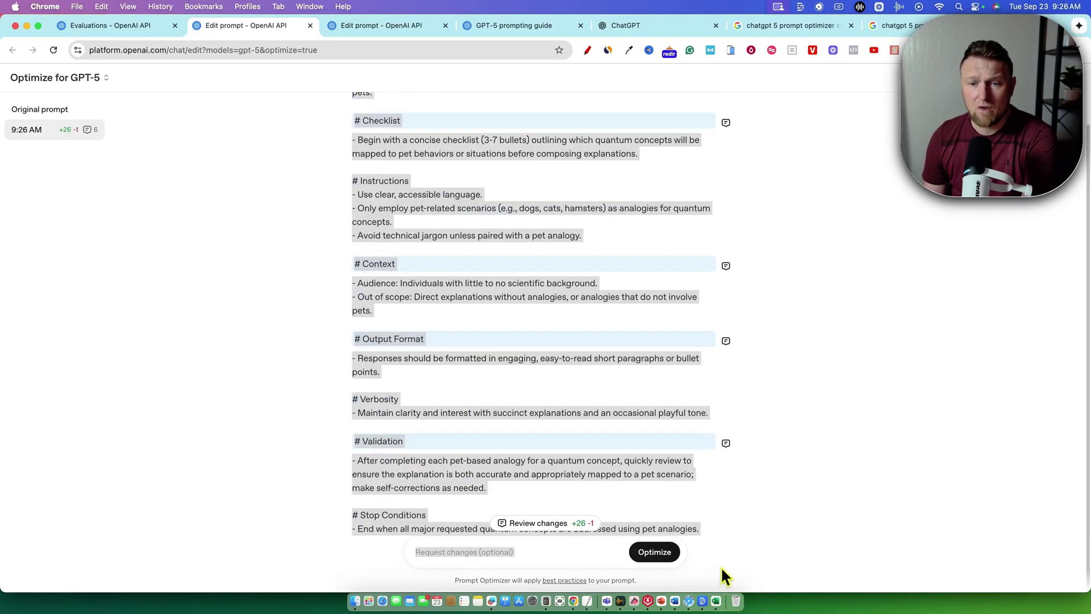
click(521, 506)
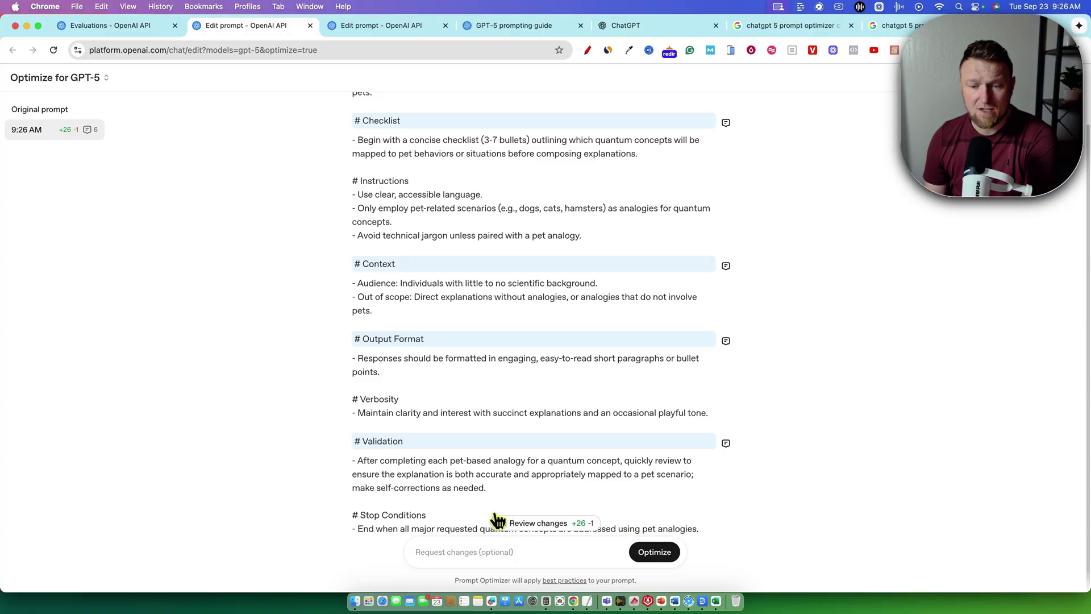
scroll(348, 137, up, 2)
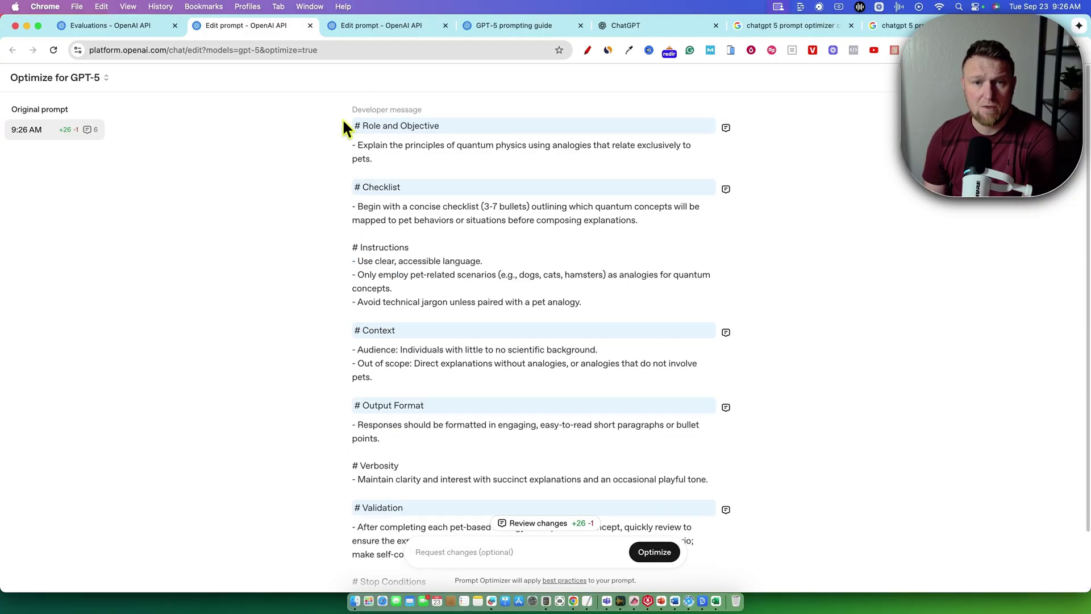
drag(344, 126, 715, 536)
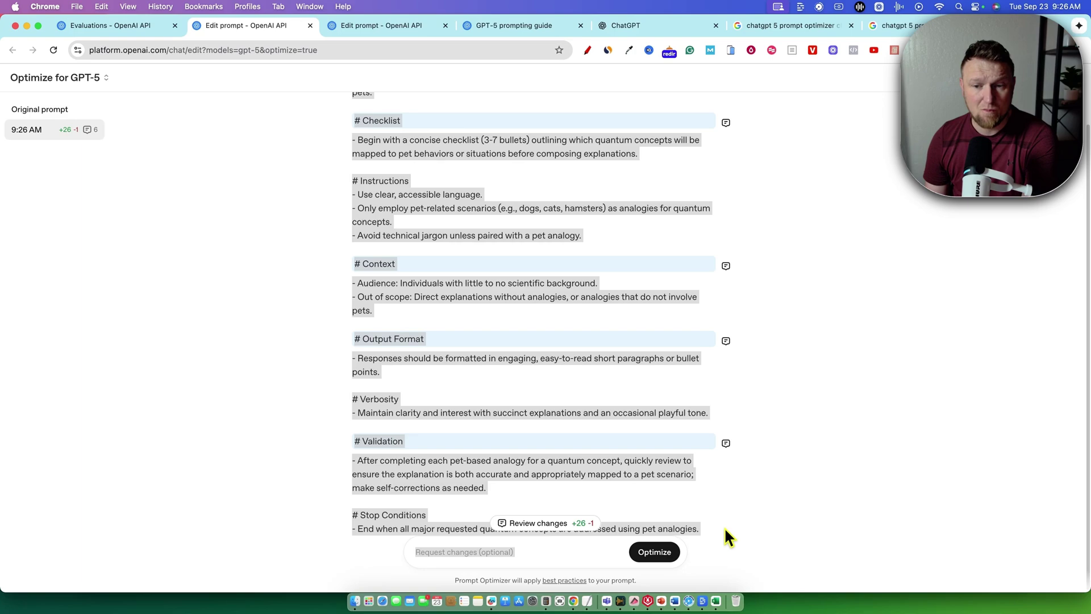
click(799, 305)
scroll(799, 304, up, 2)
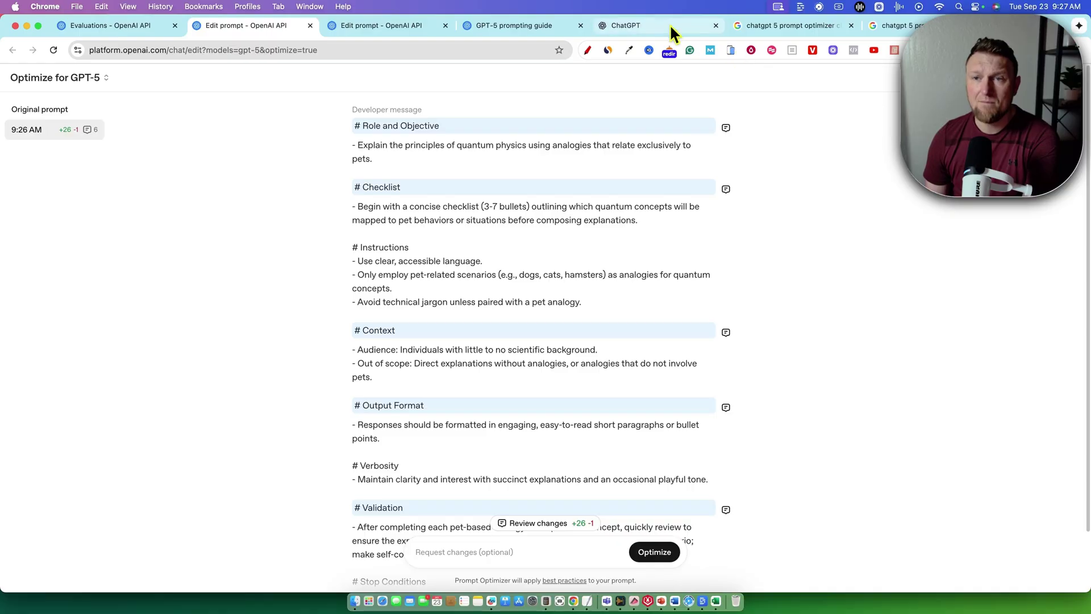
- In ChatGPT, draft 'make my prompt even better:' followed by the pasted time-traveler story prompt
click(651, 31)
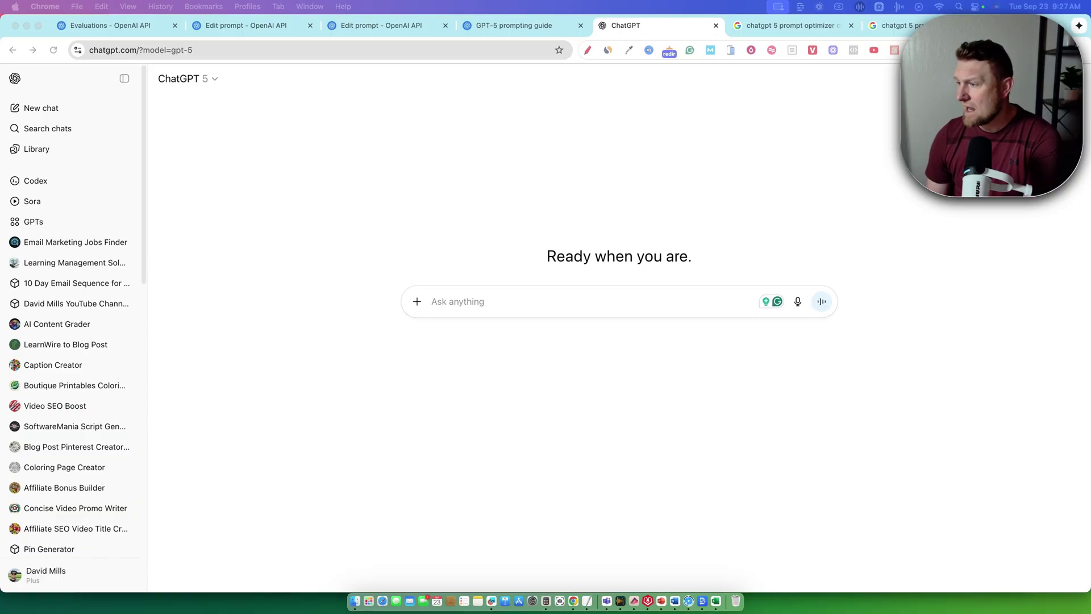
click(465, 302)
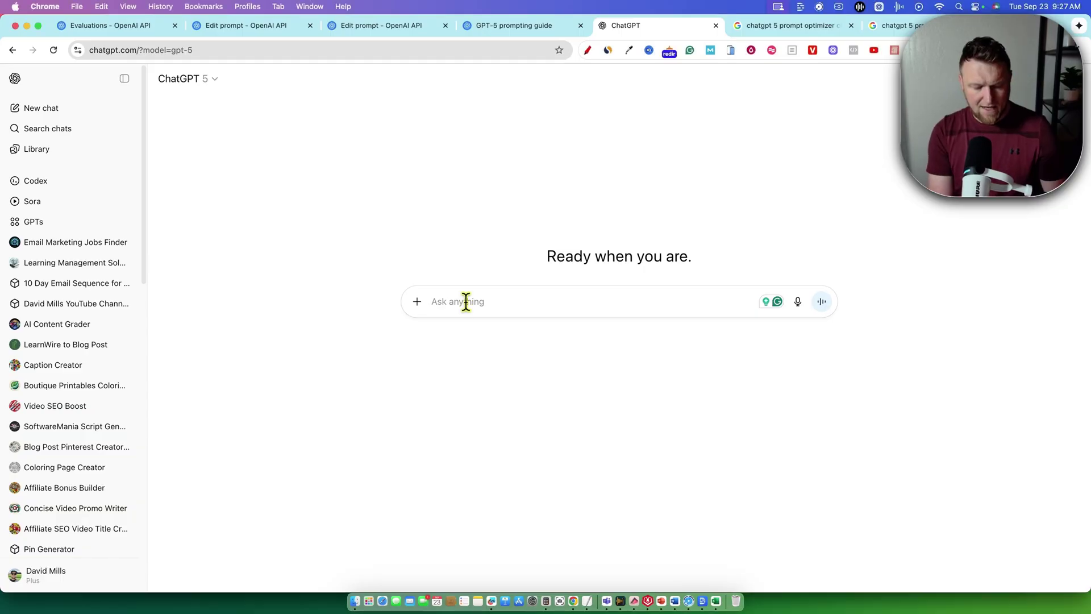
text(make my prompt )
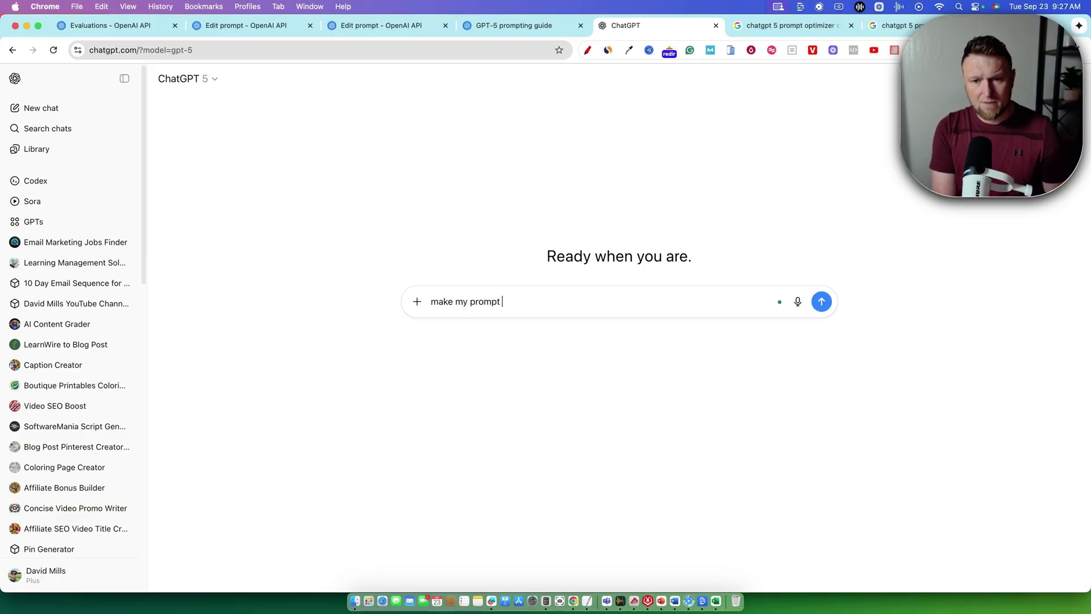
text(even better:)
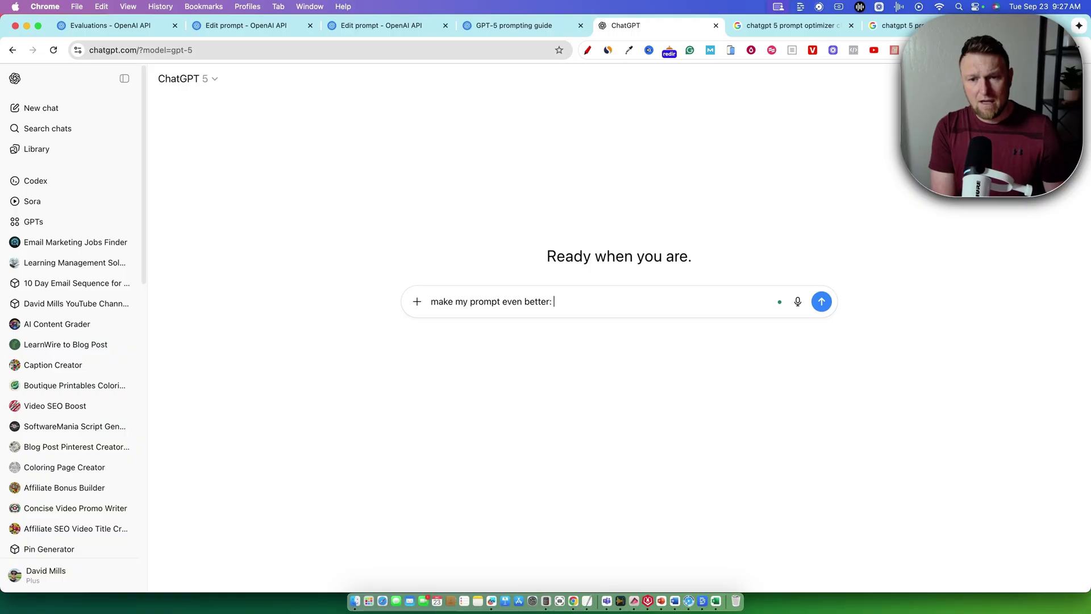
text(Write a short story about a time traveler who gets stuck in the wrong decade)
click(756, 23)
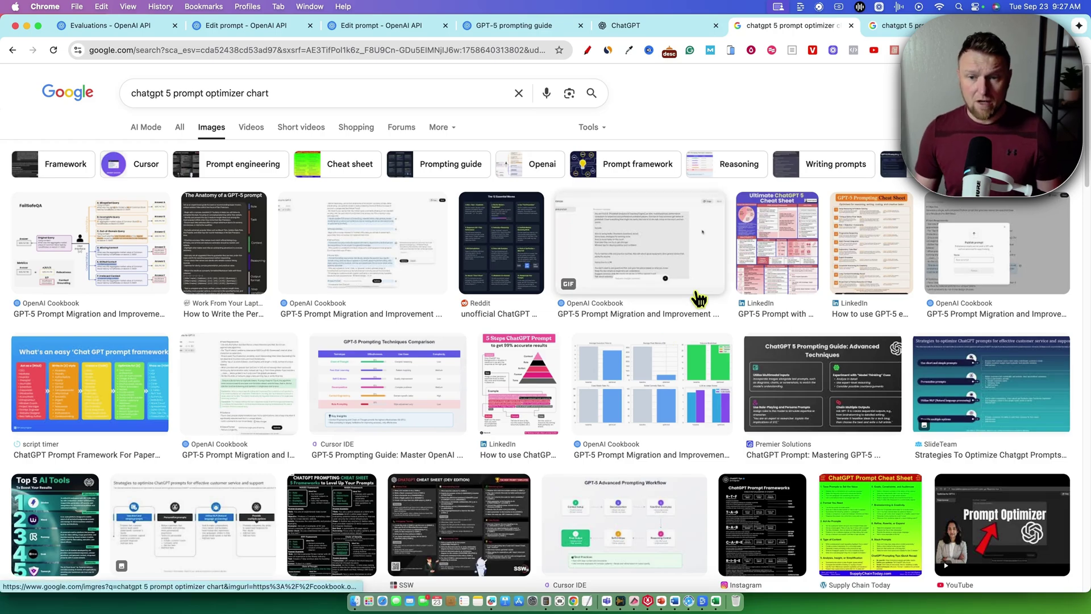
- Take a screenshot of the LinkedIn GPT-5 Prompting Cheat Sheet image using macOS Screenshot
scroll(469, 365, down, 1)
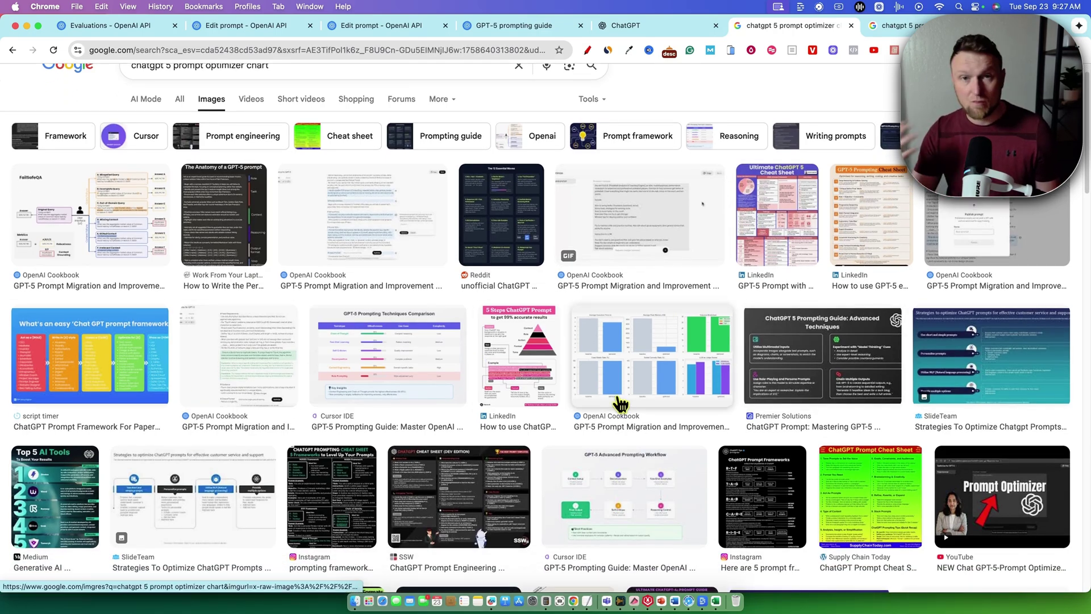
scroll(621, 405, down, 10)
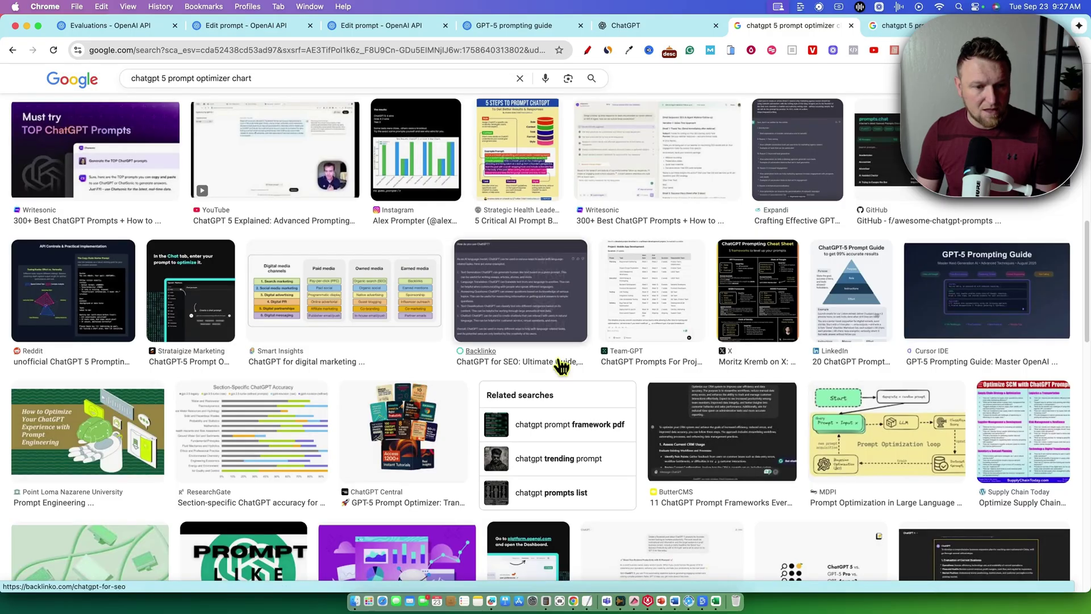
scroll(560, 365, up, 10)
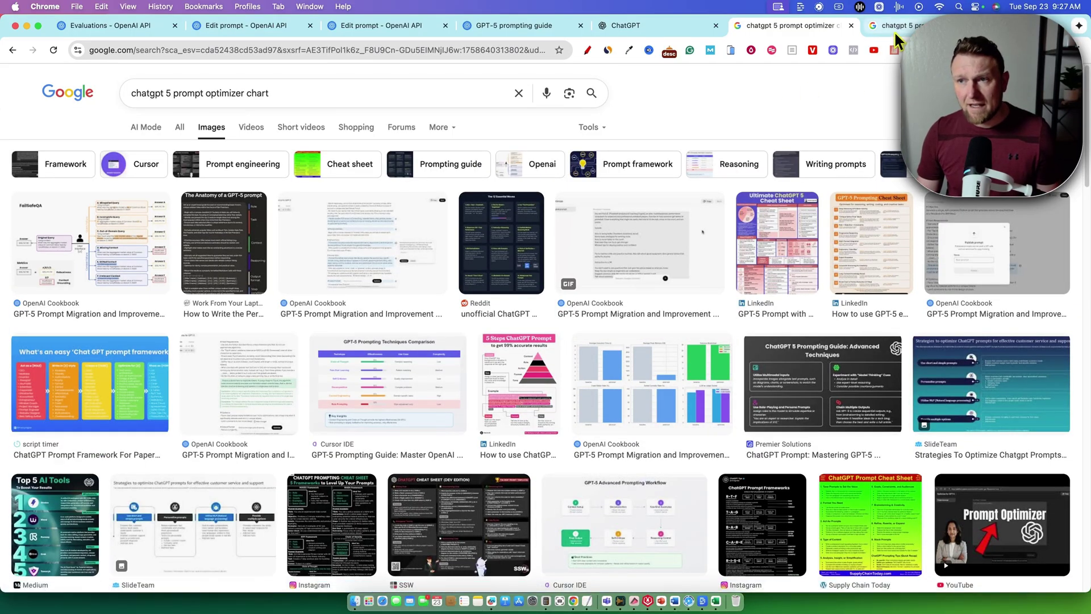
click(895, 31)
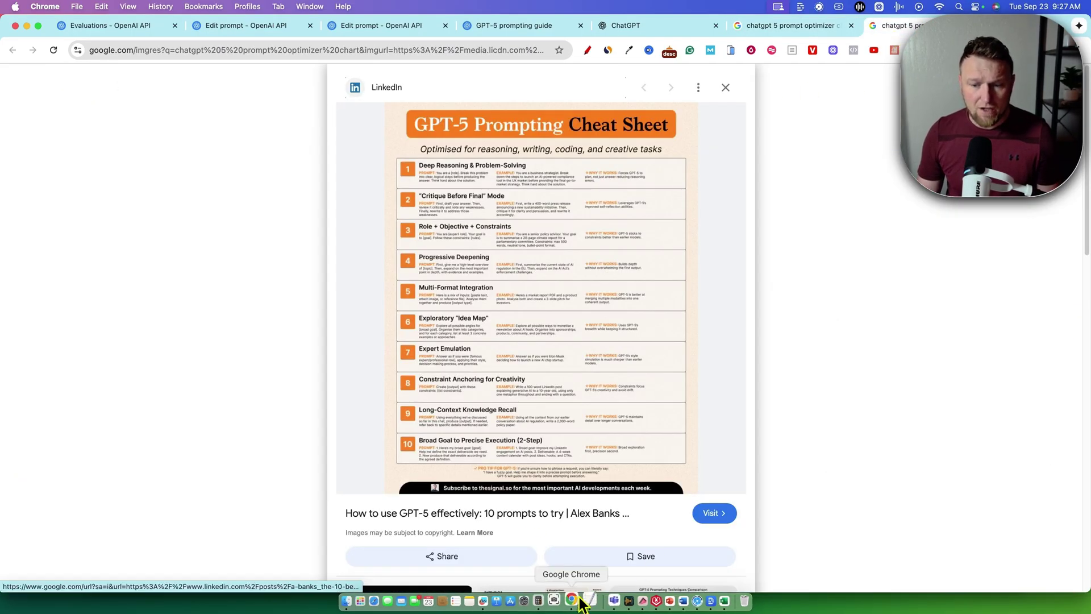
click(560, 601)
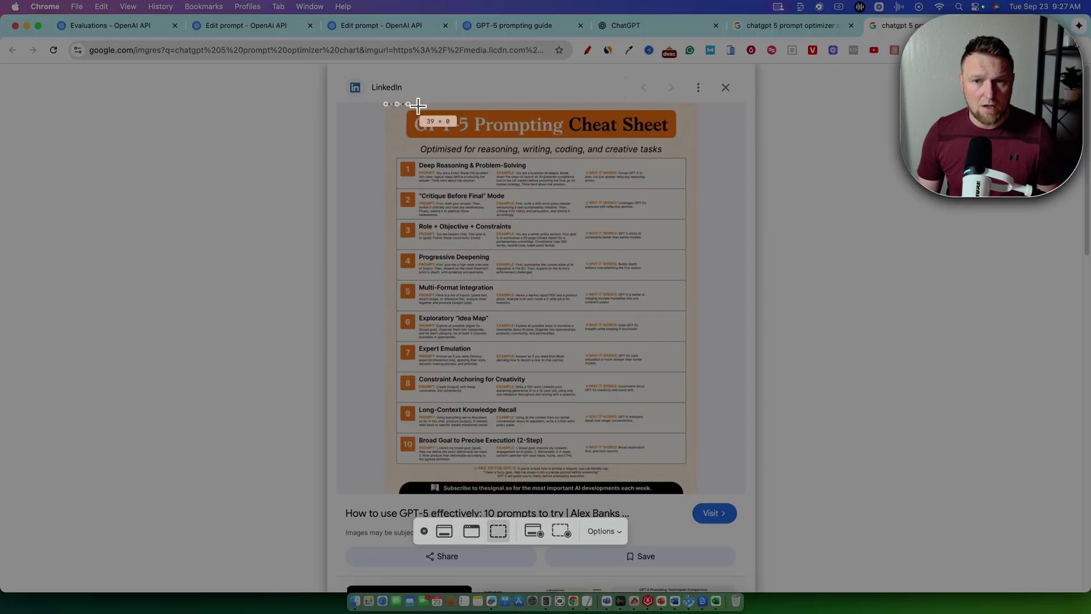
drag(386, 105, 695, 483)
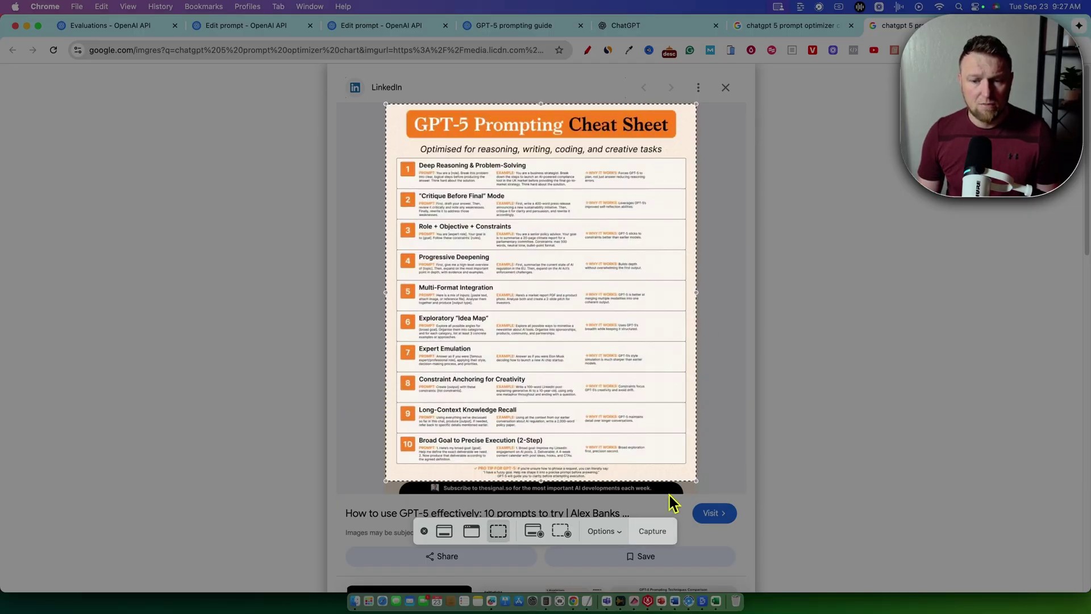
click(642, 526)
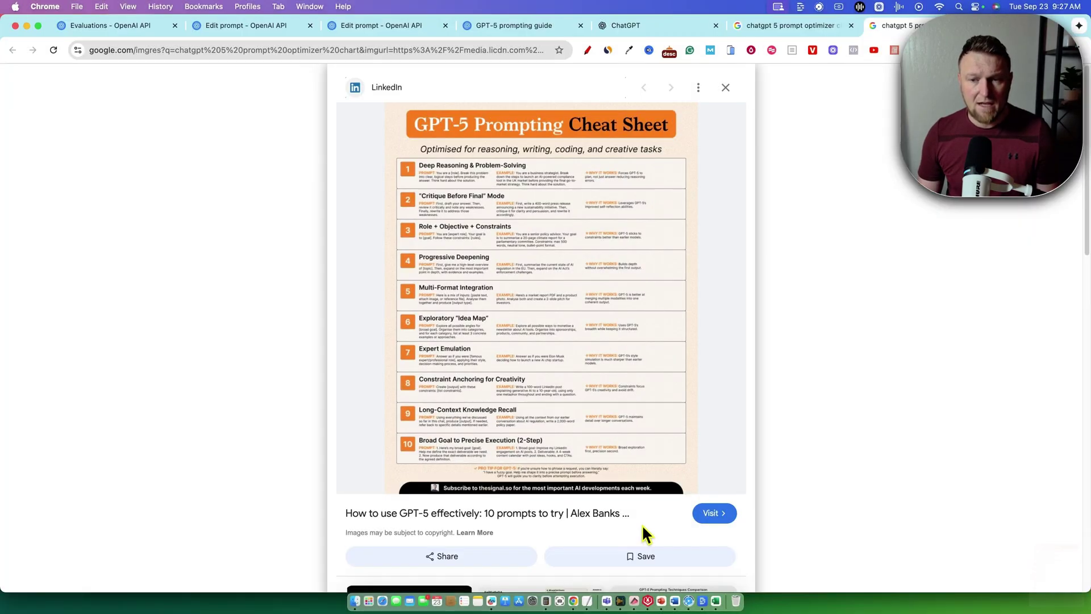
- Attach the cheat-sheet screenshot to the drafted time-traveler prompt message and send it
click(656, 24)
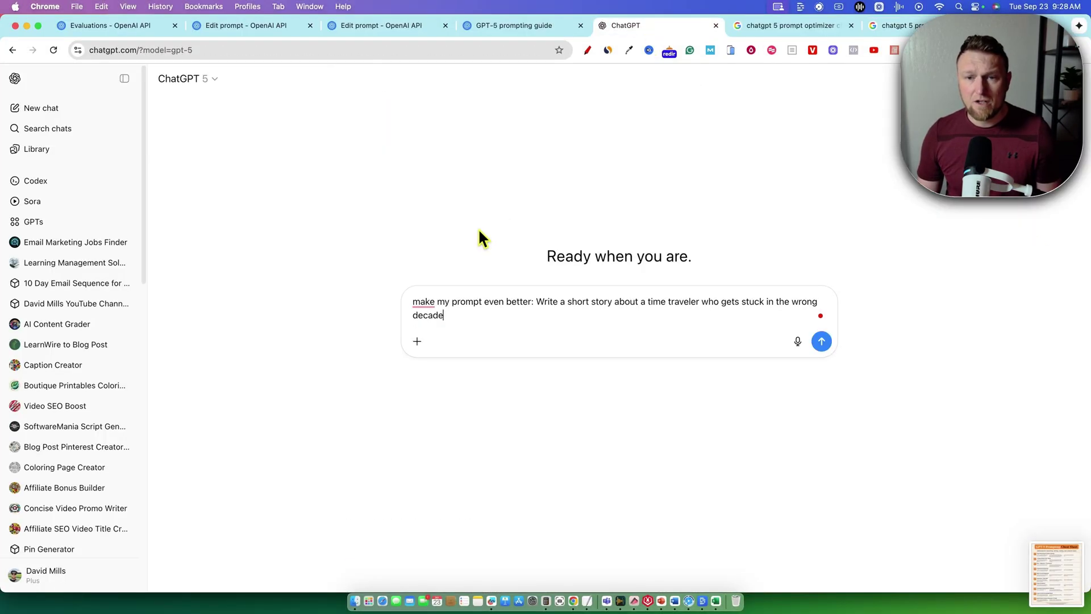
click(416, 343)
click(511, 377)
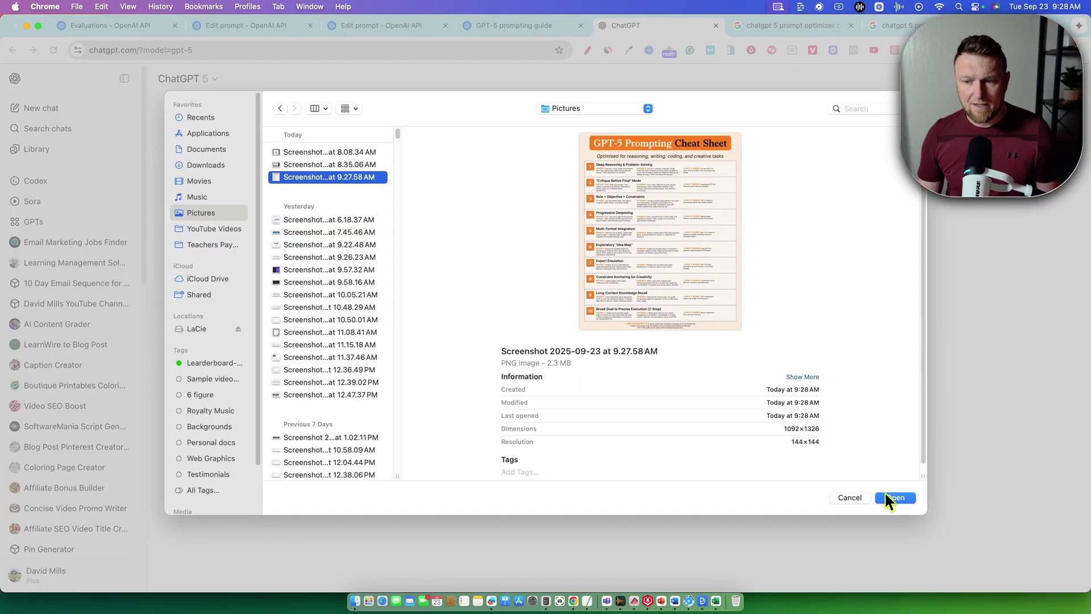
click(886, 493)
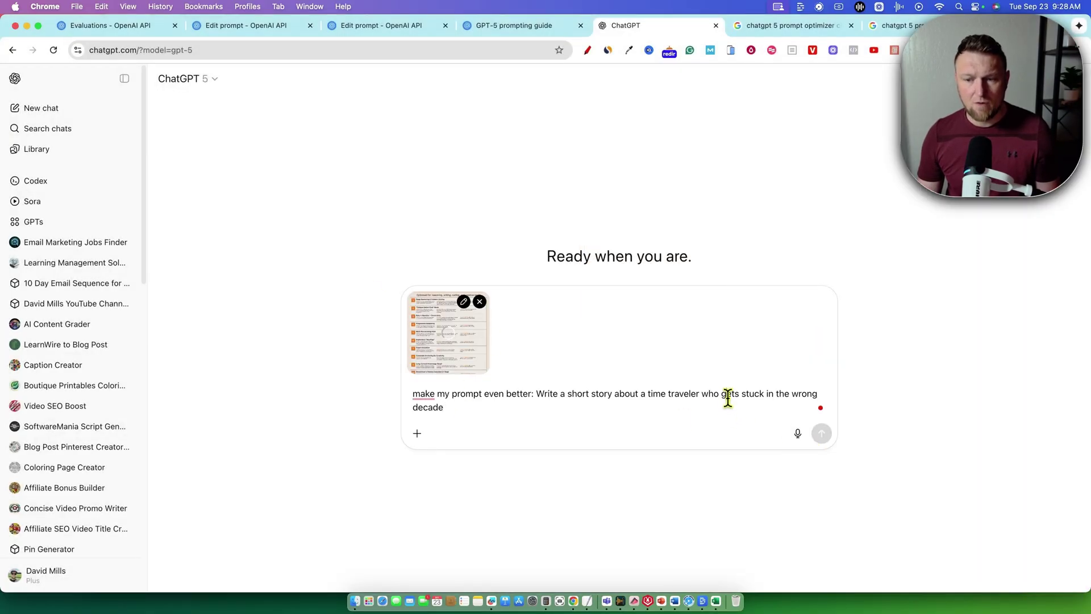
click(822, 434)
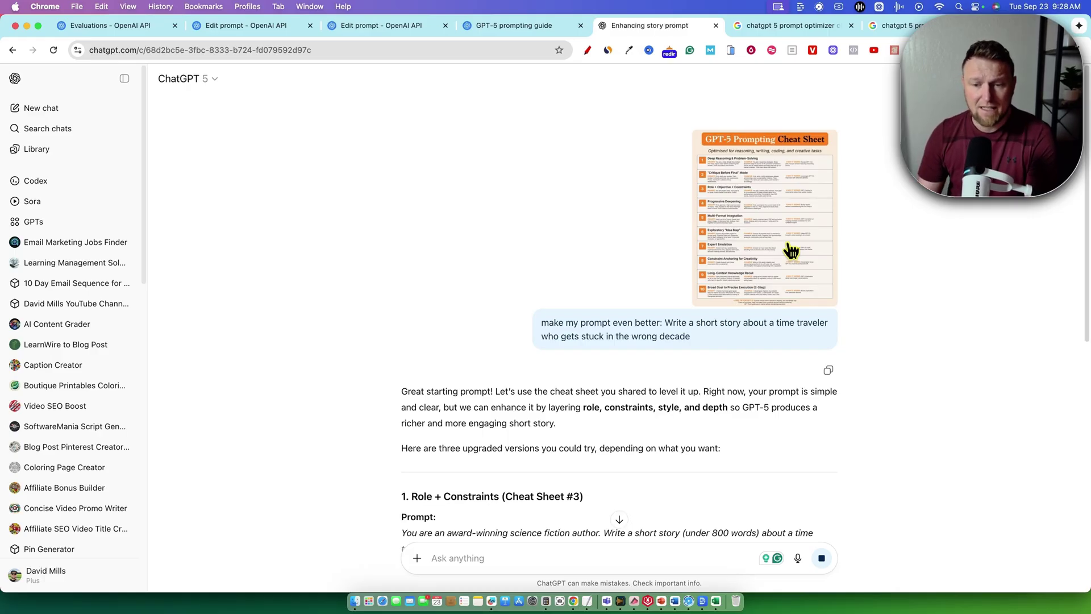
scroll(723, 432, down, 1)
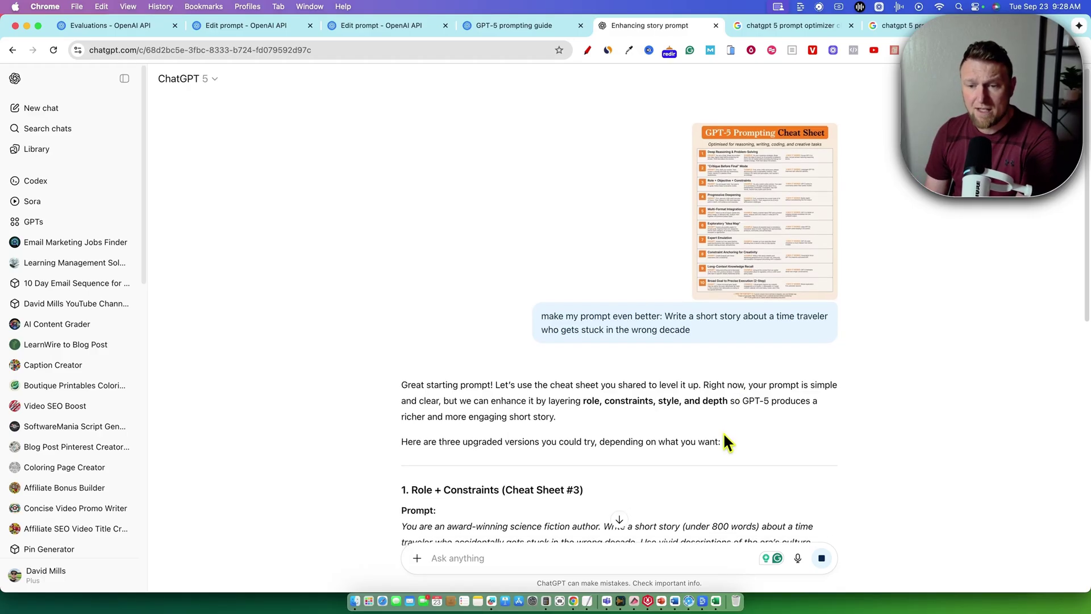
scroll(714, 416, down, 1)
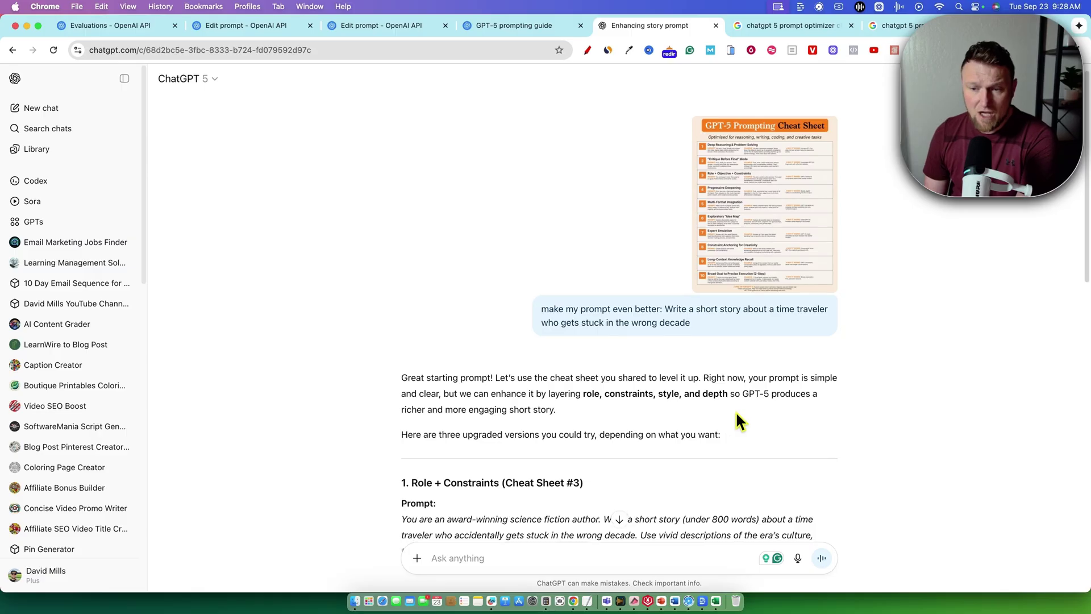
scroll(735, 421, down, 1)
scroll(625, 407, down, 1)
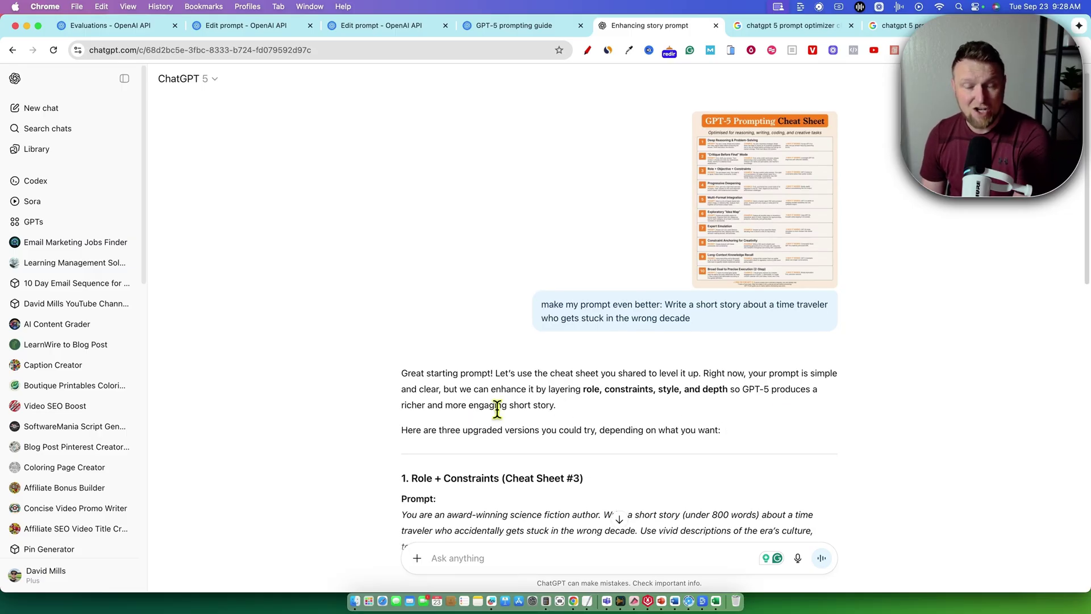
scroll(498, 408, down, 5)
scroll(497, 408, down, 10)
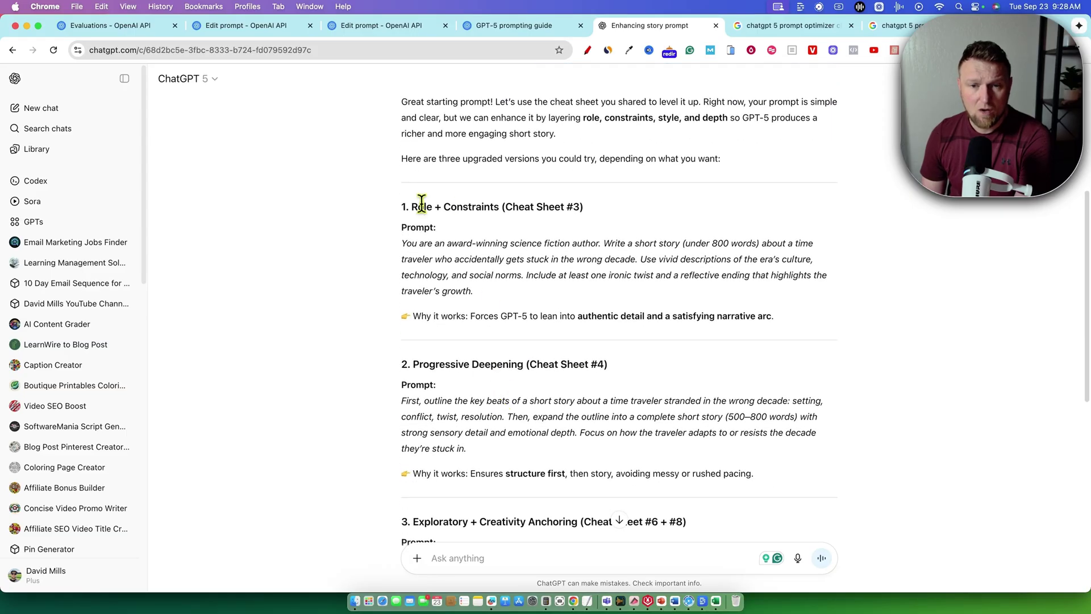
mouse_move(421, 203)
mouse_down()
mouse_move(608, 200)
mouse_move(402, 204)
mouse_up()
click(635, 209)
scroll(656, 235, up, 15)
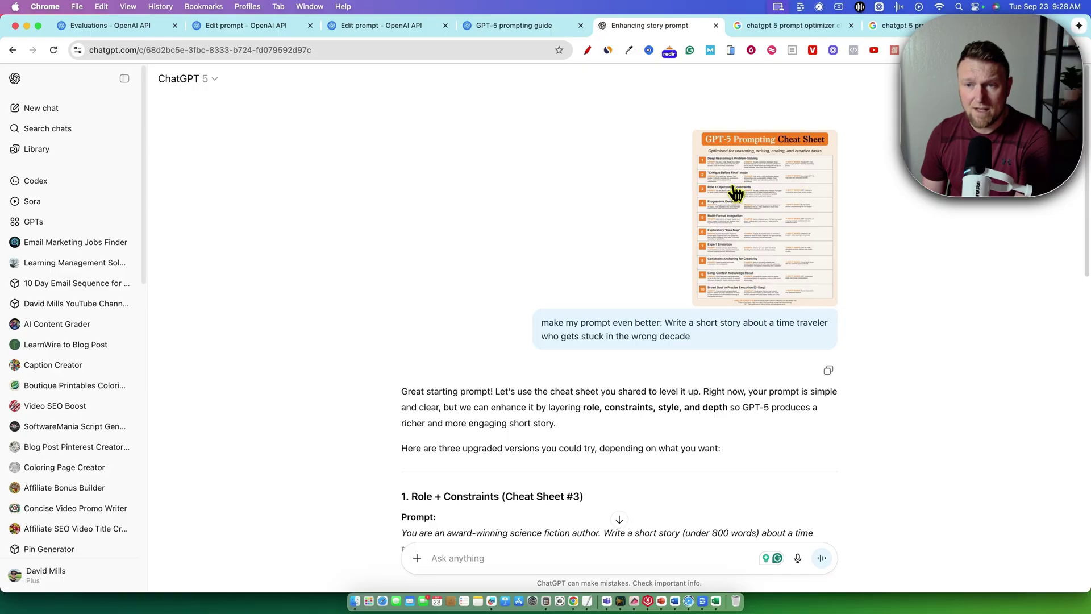
scroll(606, 377, down, 5)
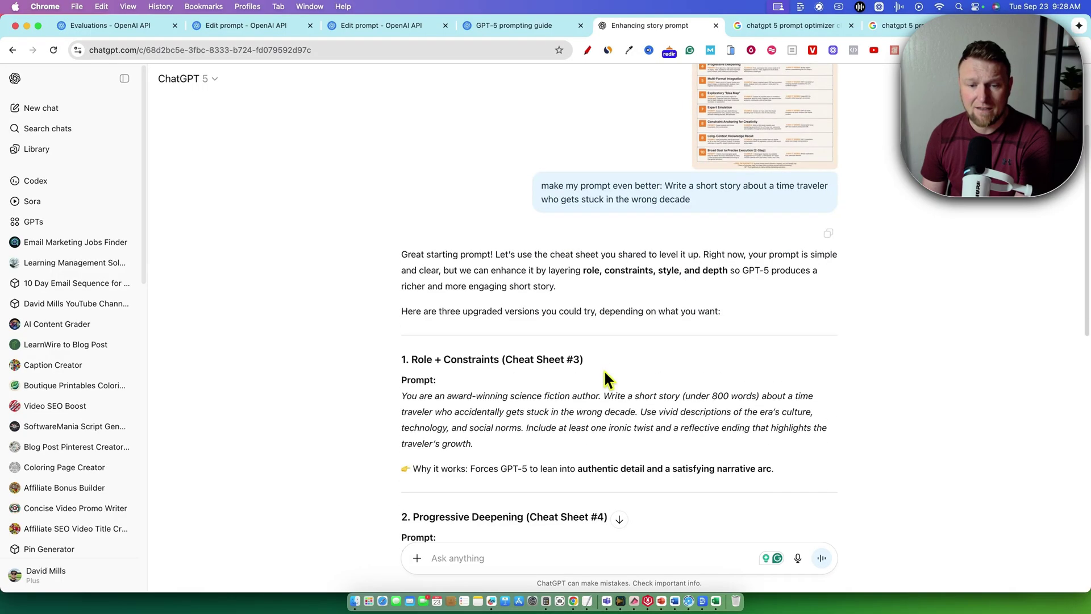
scroll(579, 404, down, 3)
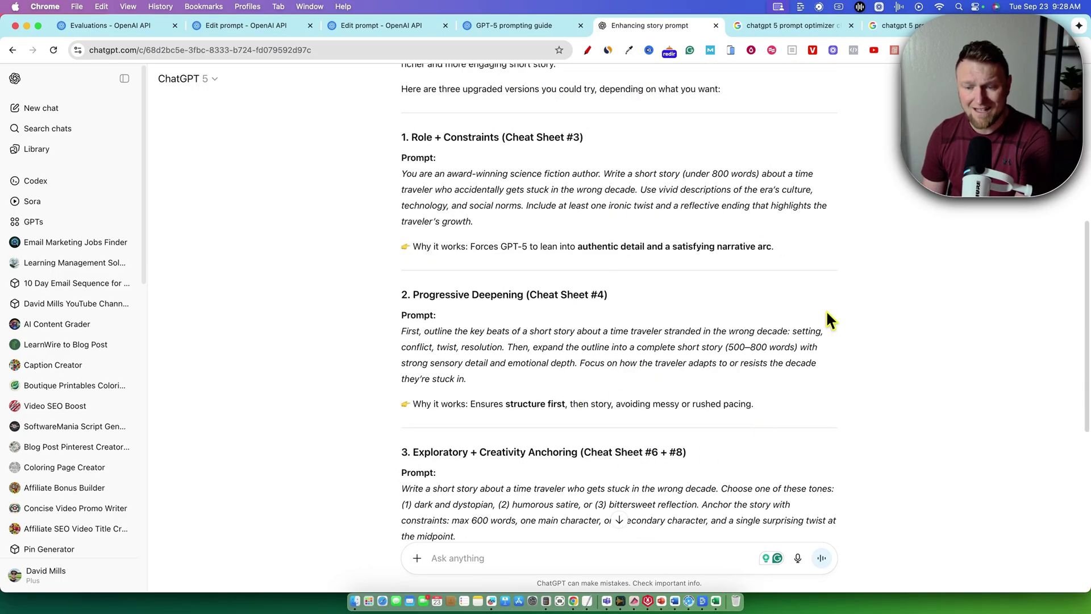
scroll(826, 309, up, 8)
click(740, 207)
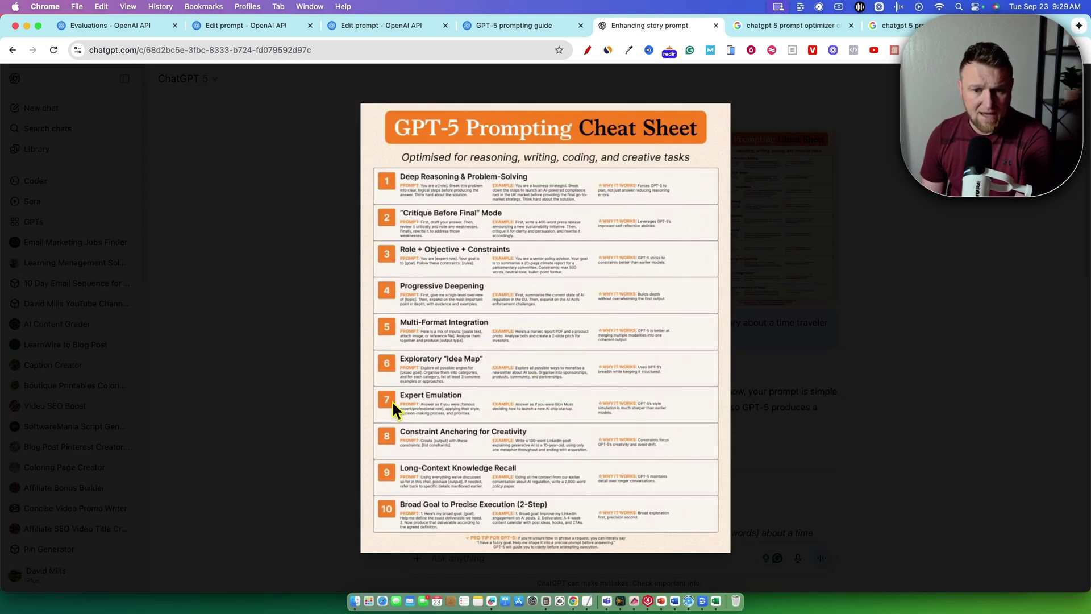
click(853, 350)
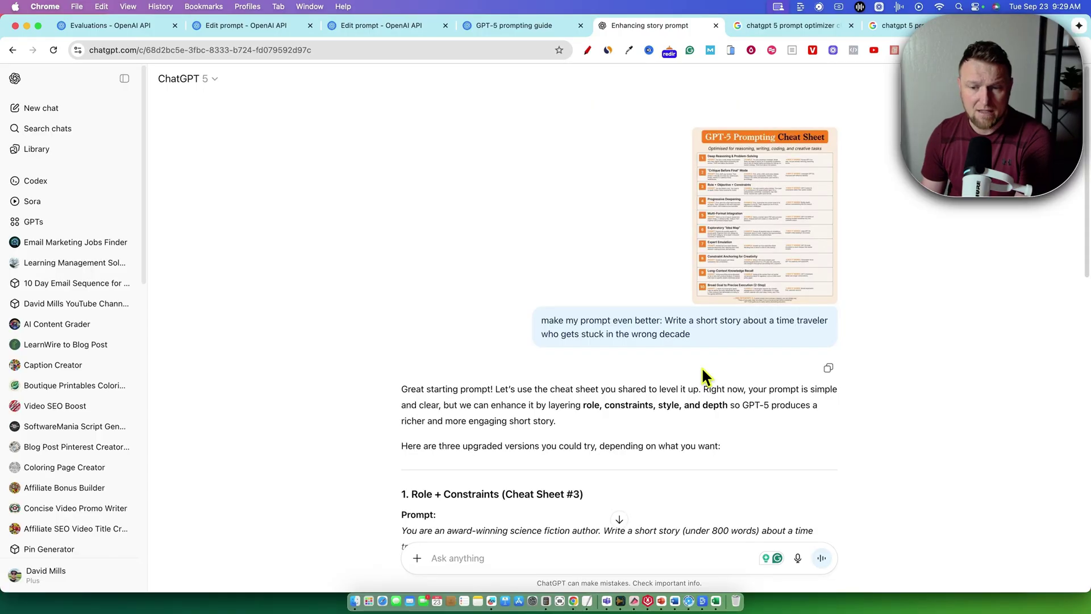
scroll(702, 370, down, 8)
scroll(704, 373, up, 3)
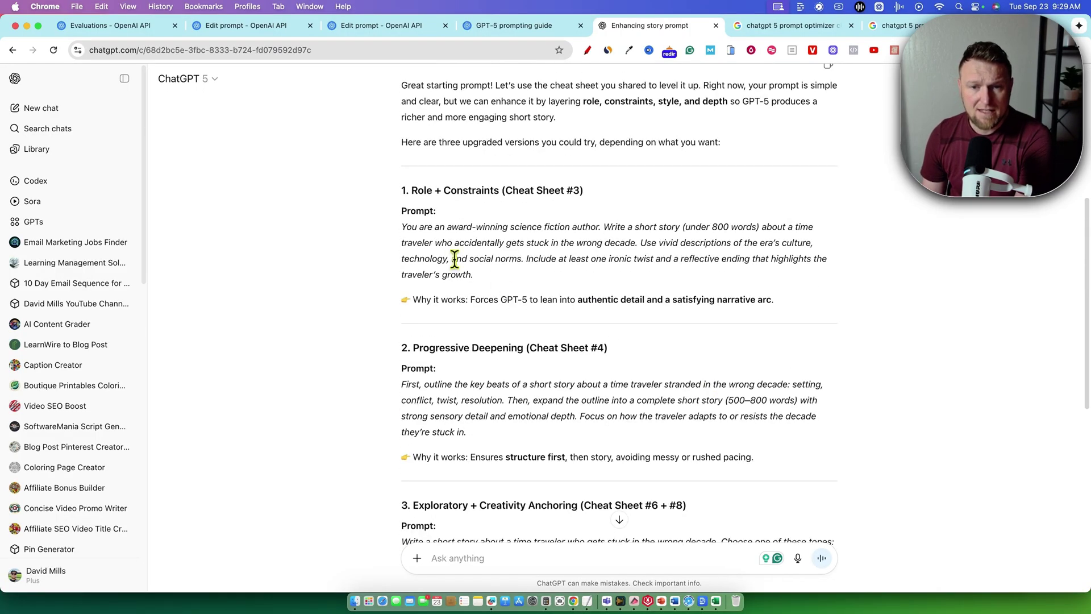
scroll(428, 244, up, 2)
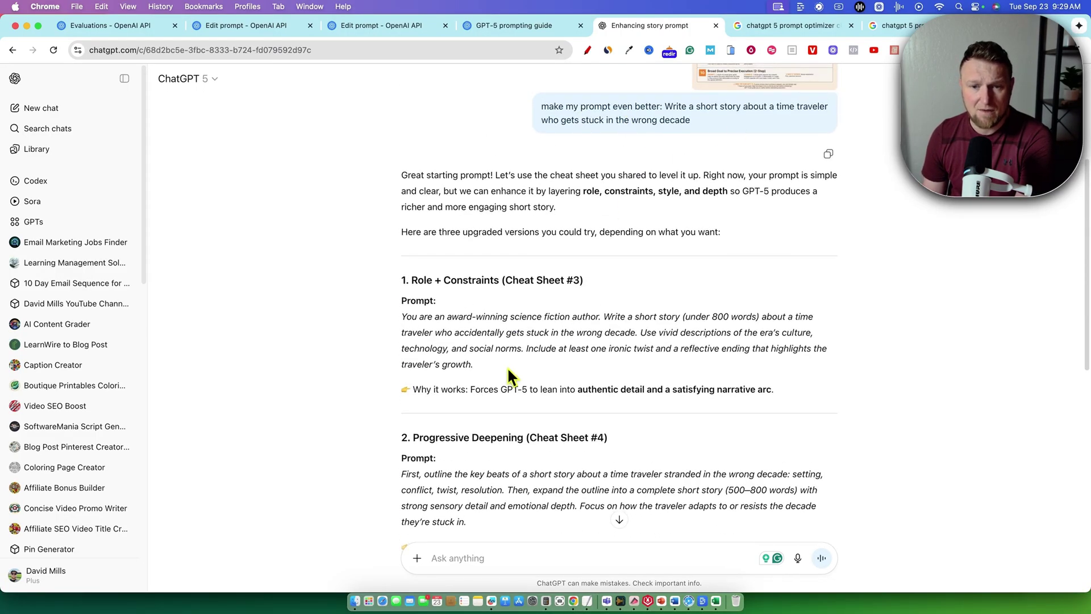
scroll(506, 369, down, 2)
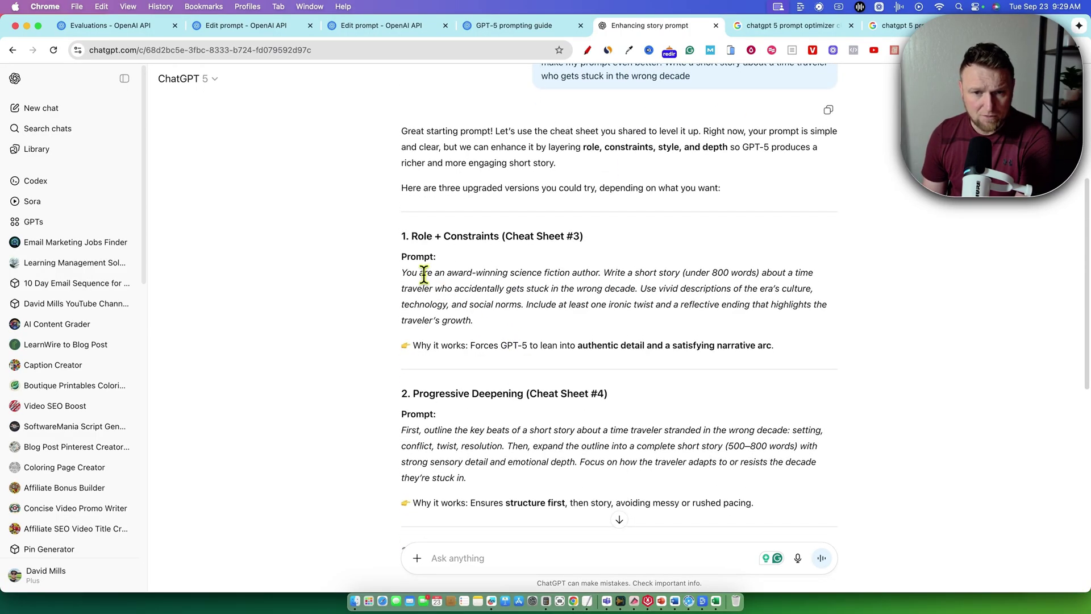
drag(406, 277, 556, 297)
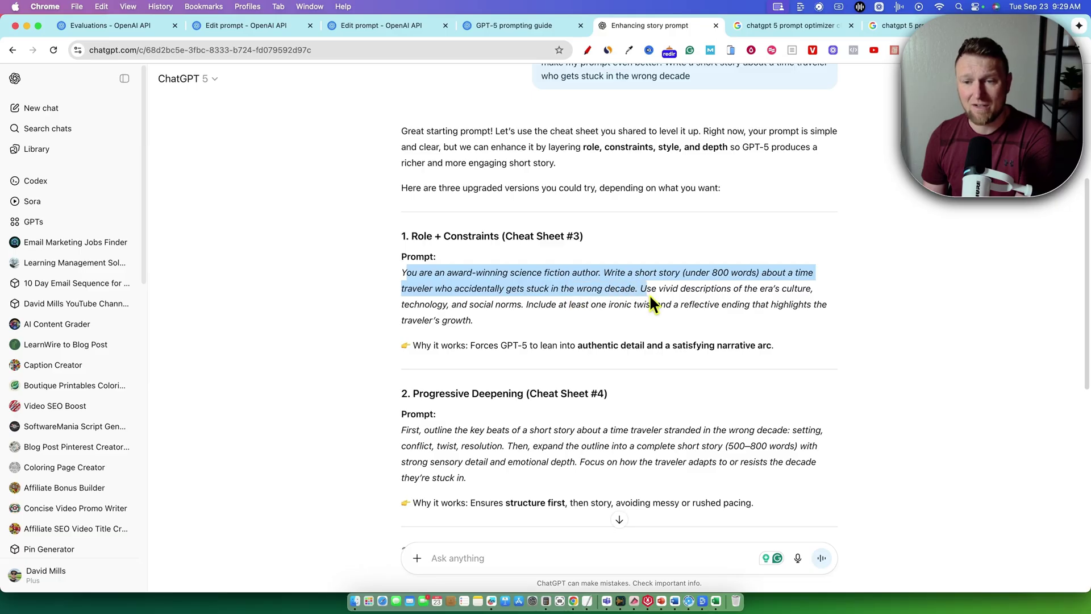
drag(655, 292, 648, 317)
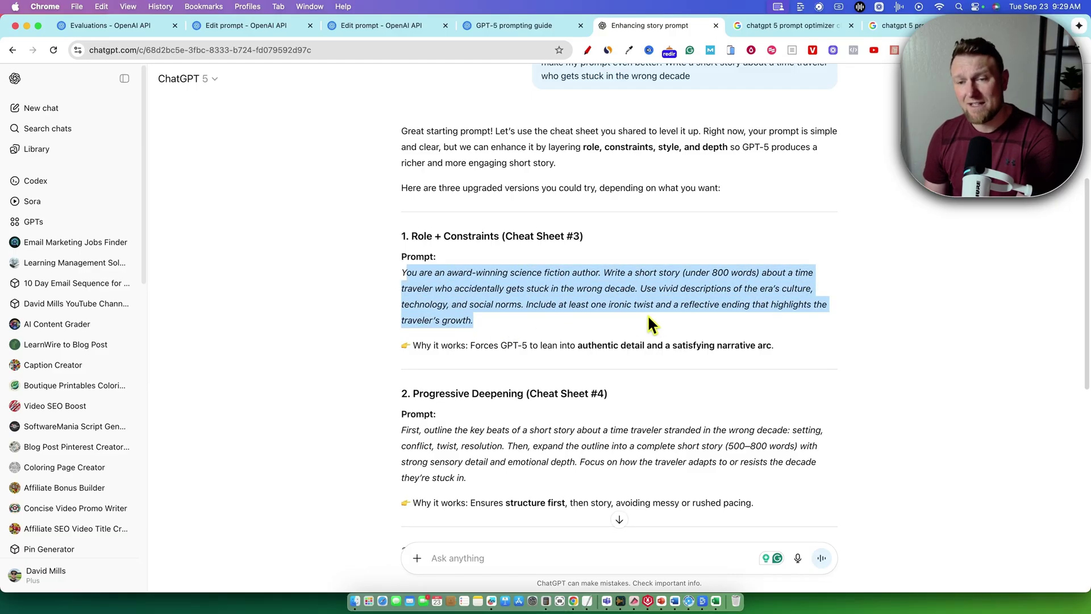
mouse_move(721, 316)
mouse_down()
mouse_move(739, 307)
mouse_move(741, 316)
mouse_move(724, 320)
mouse_up()
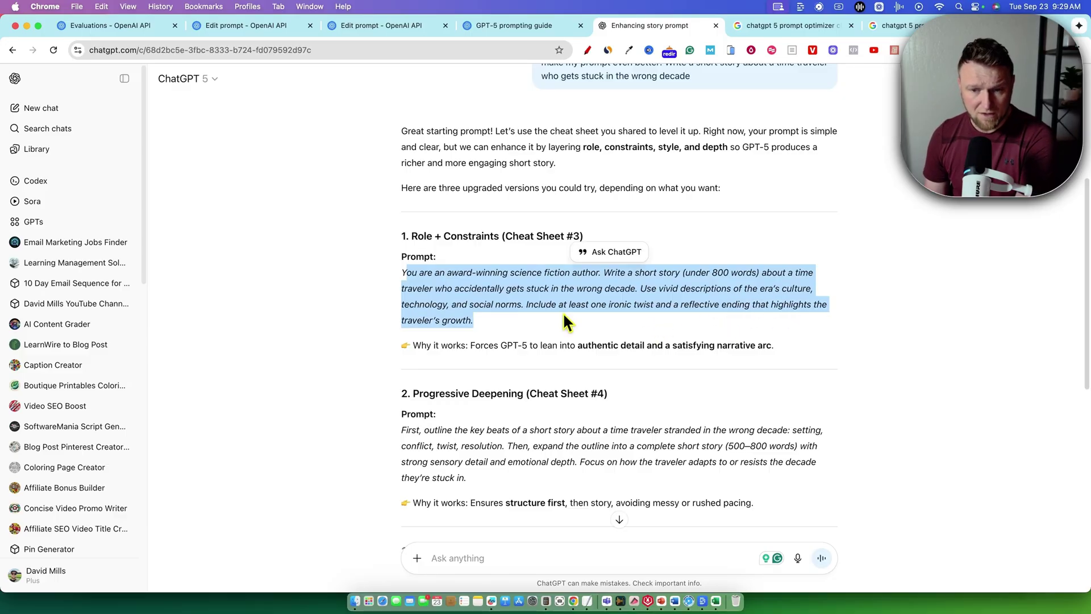
scroll(568, 322, down, 3)
click(492, 319)
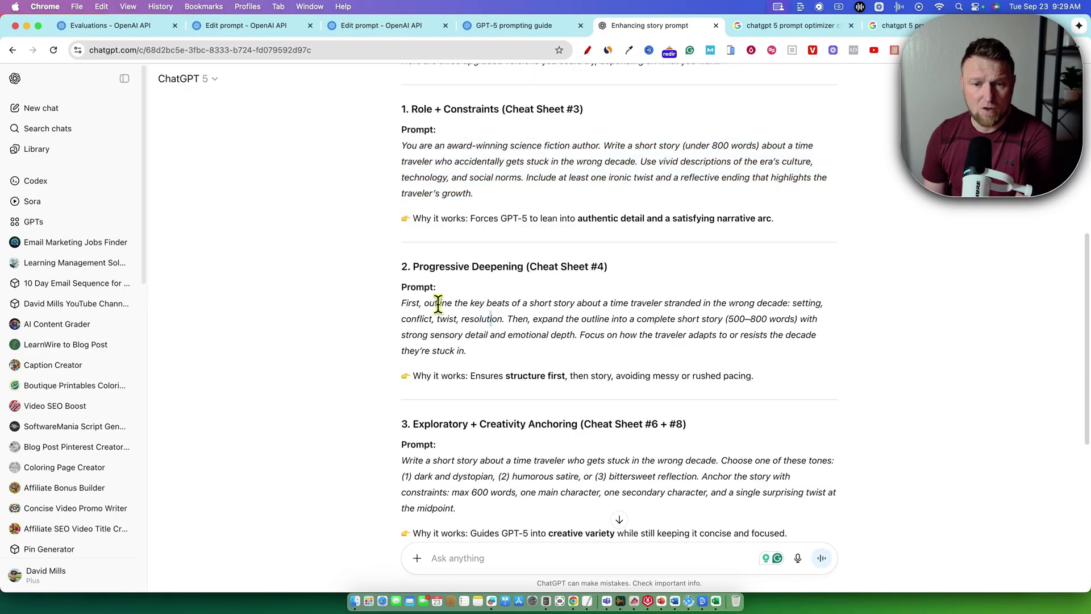
drag(438, 303, 657, 388)
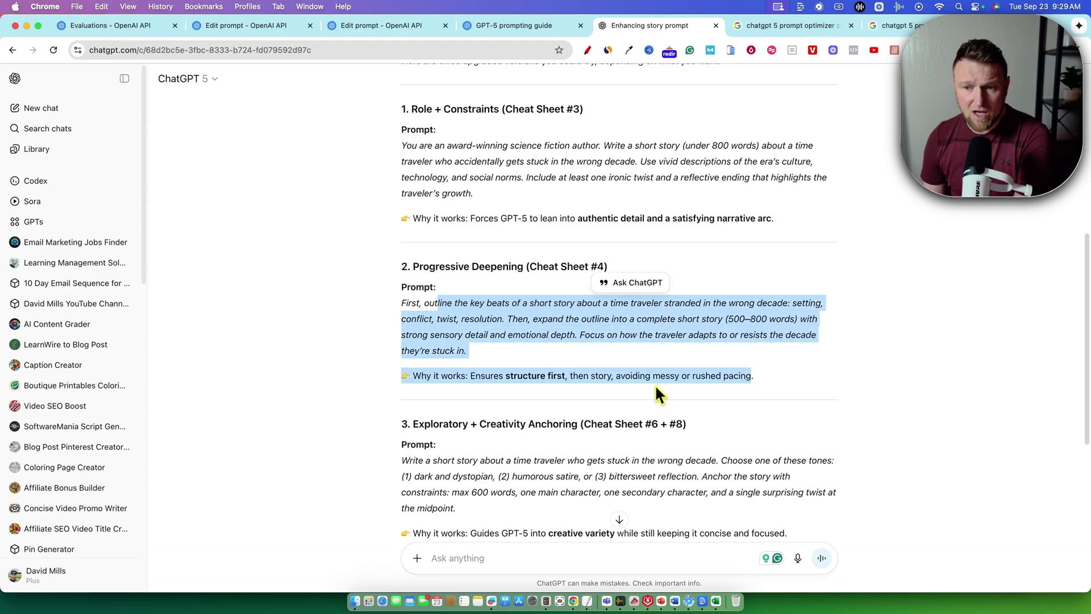
scroll(699, 358, up, 1)
scroll(706, 414, down, 2)
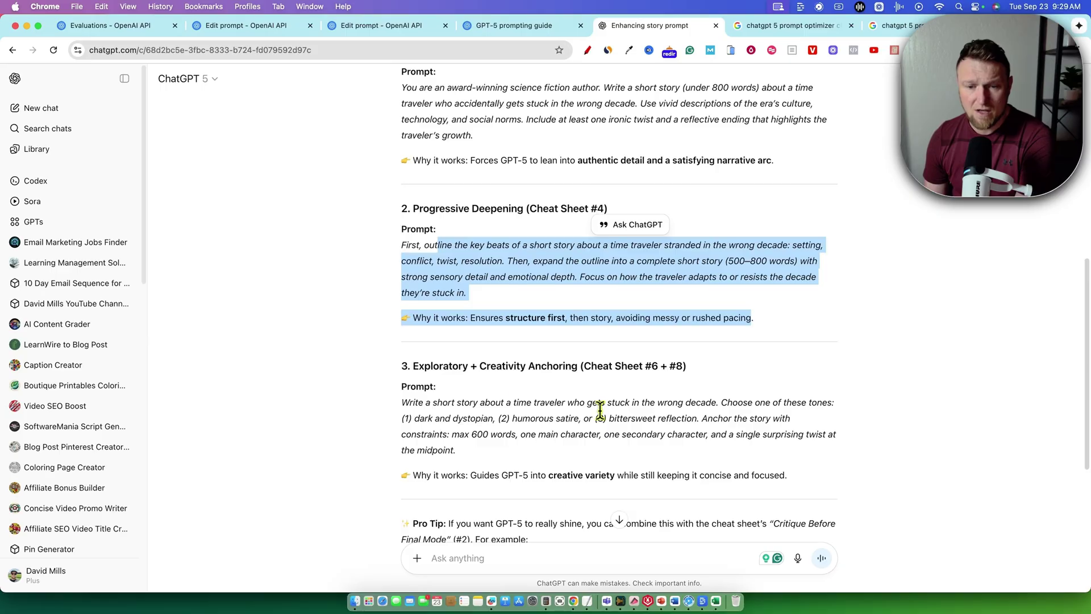
scroll(586, 452, down, 1)
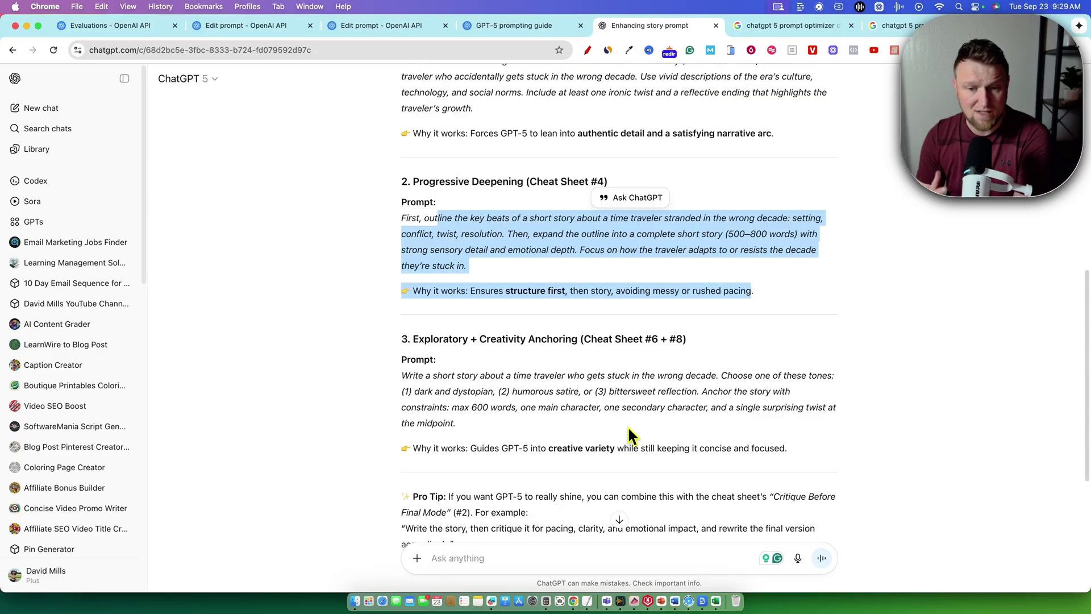
scroll(506, 301, up, 15)
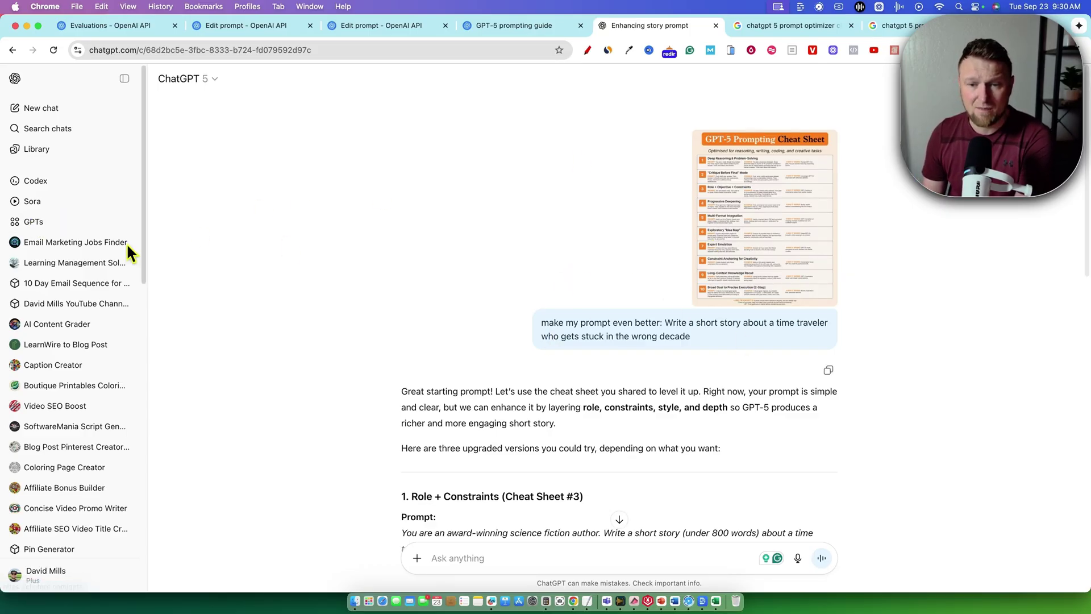
- Open the Explore GPTs page from the GPTs link in the sidebar
click(37, 224)
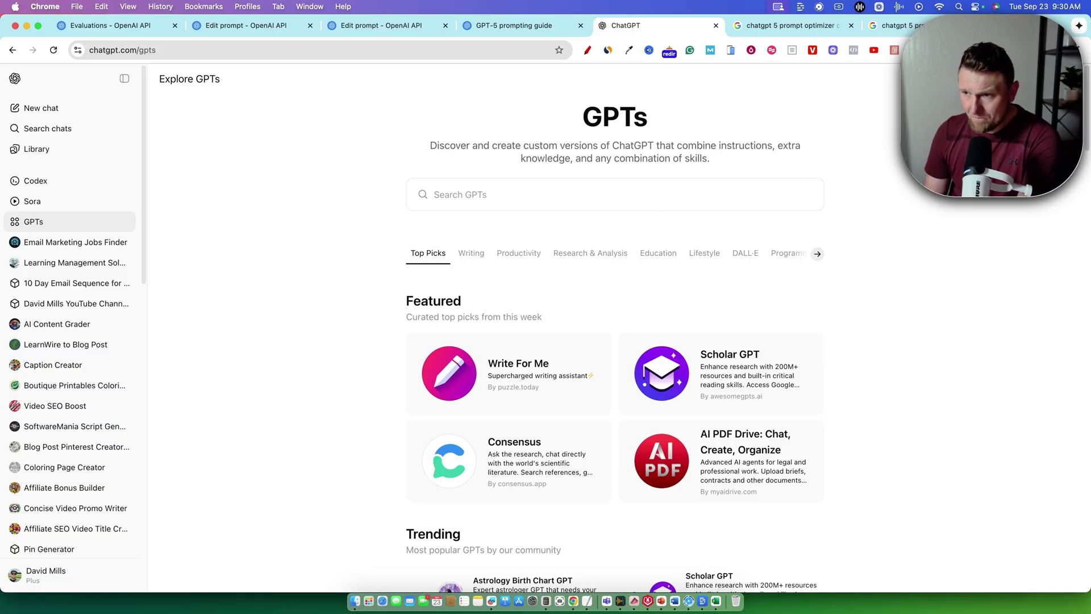
- Create a new GPT and upload the GPT-5 prompting cheat-sheet screenshot from Pictures as Knowledge
click(1048, 79)
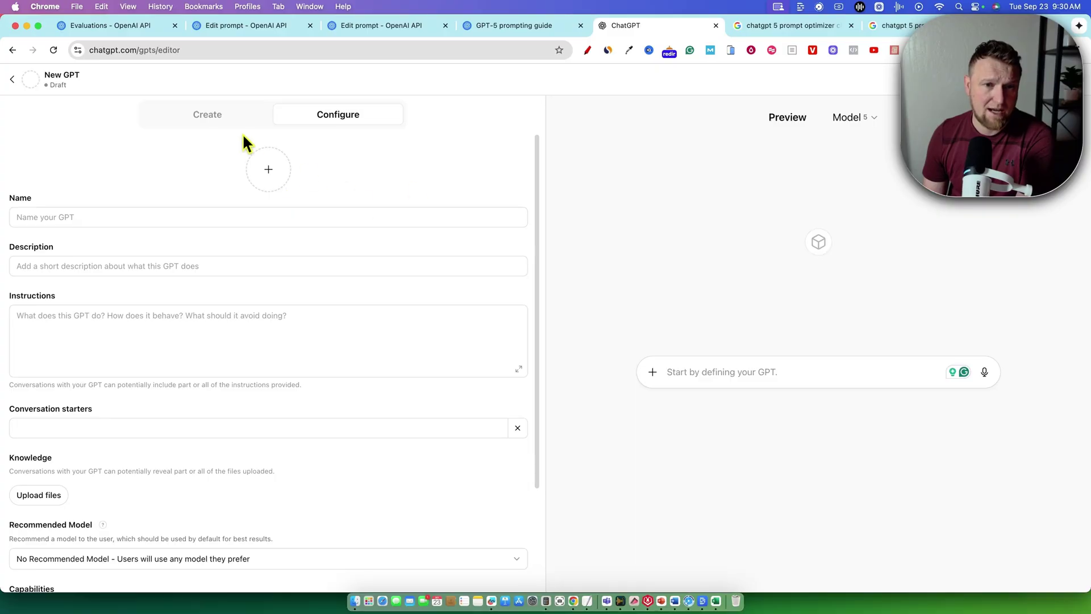
scroll(51, 363, down, 3)
click(51, 363)
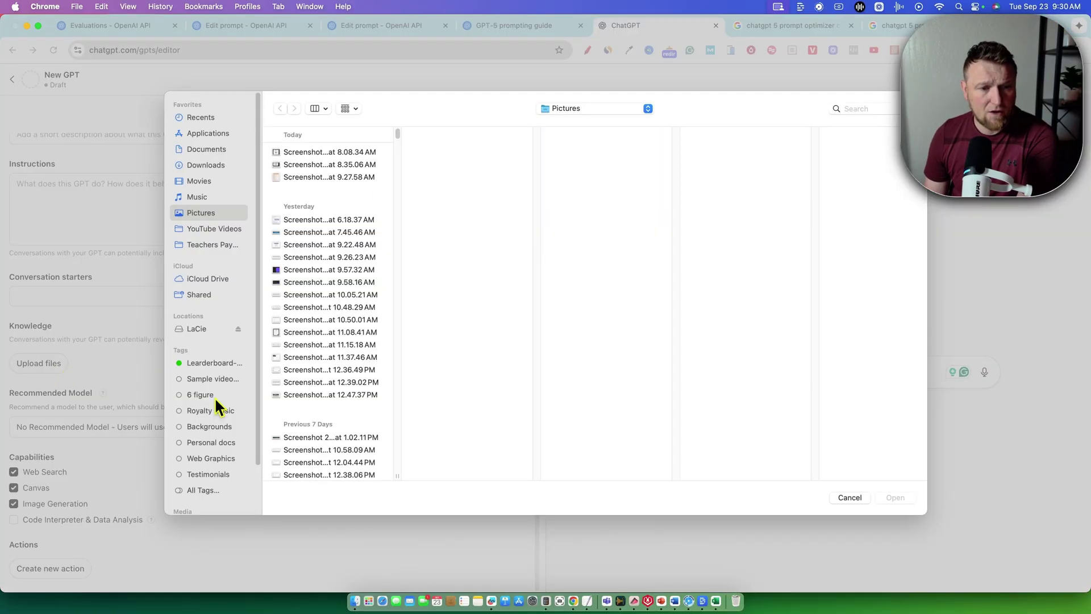
click(311, 177)
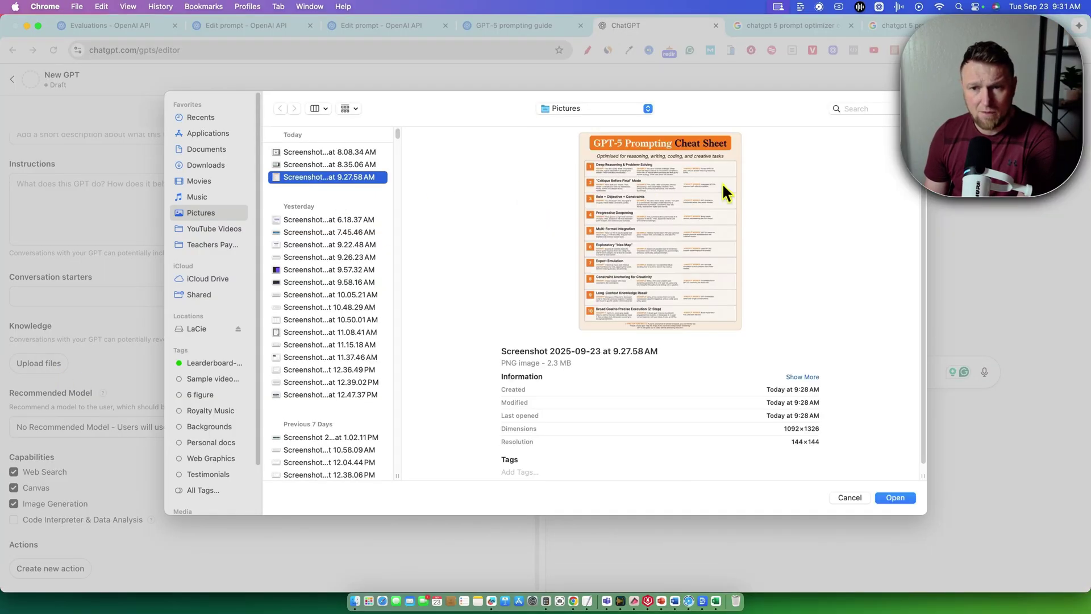
click(907, 499)
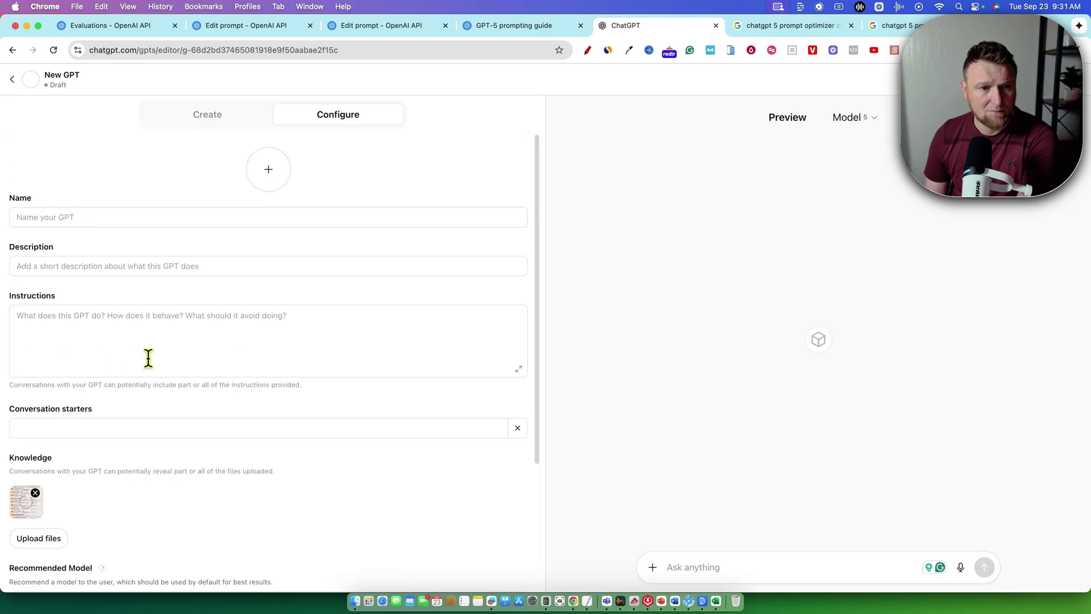
- Name the GPT 'GPT5 Optimizer' with the description 'Optimizes your GPT5 prompts'
click(59, 218)
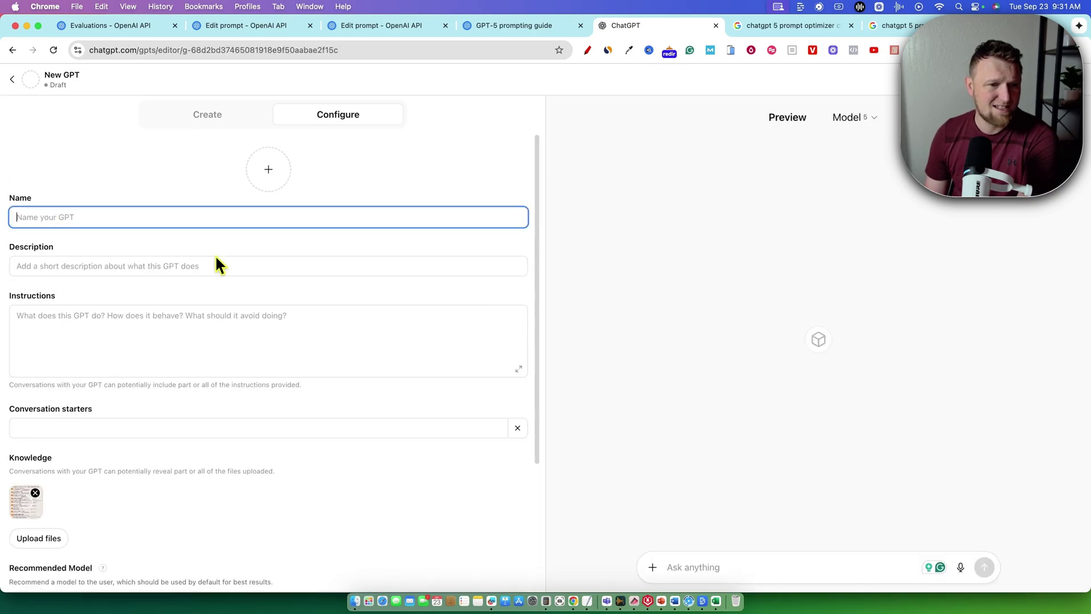
text(G)
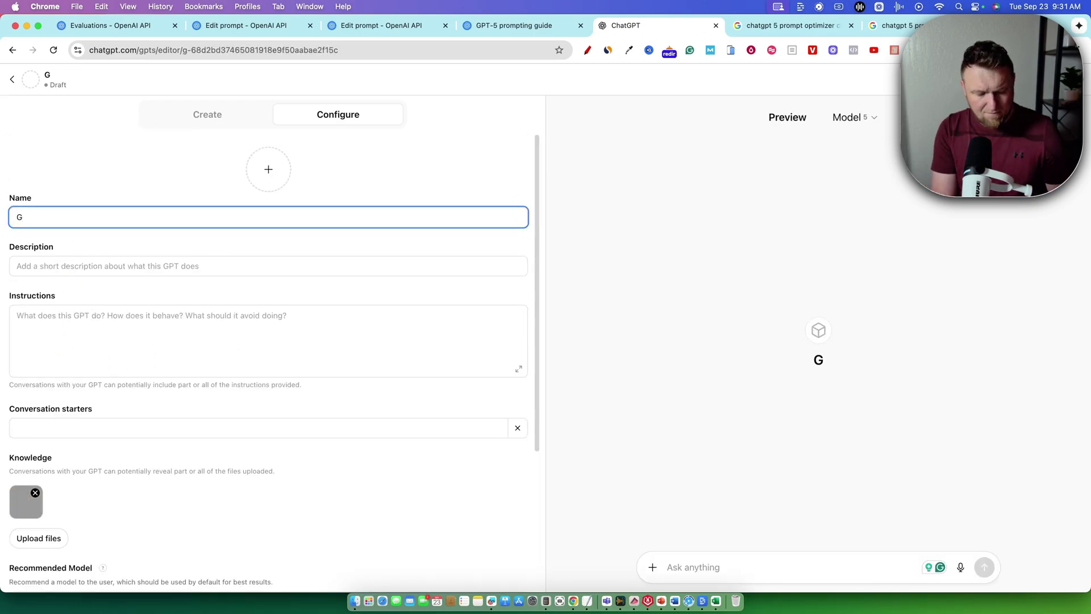
text(PT5)
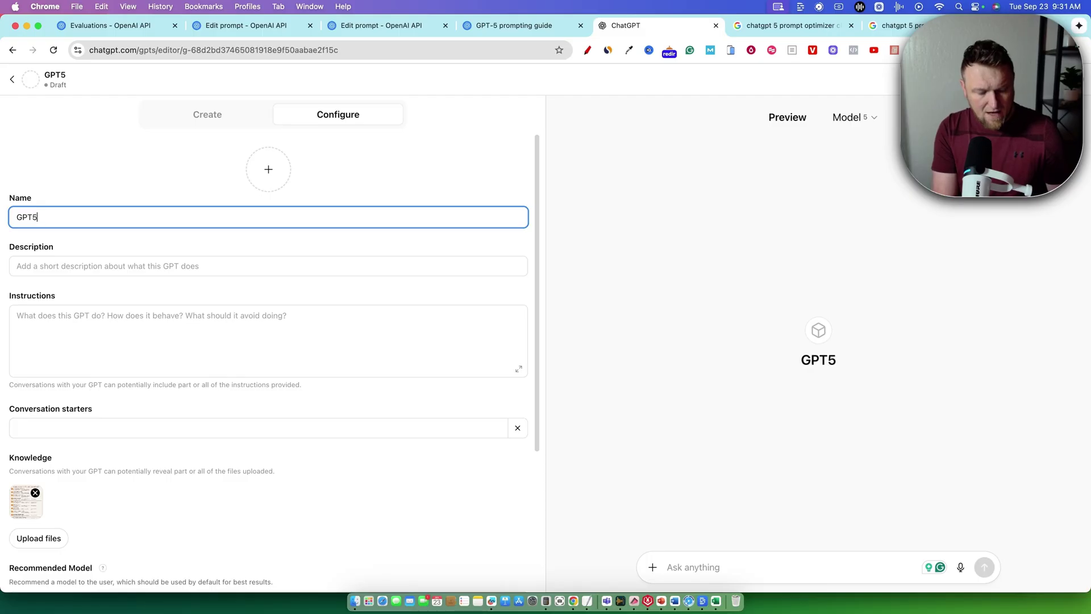
text( Optimizer)
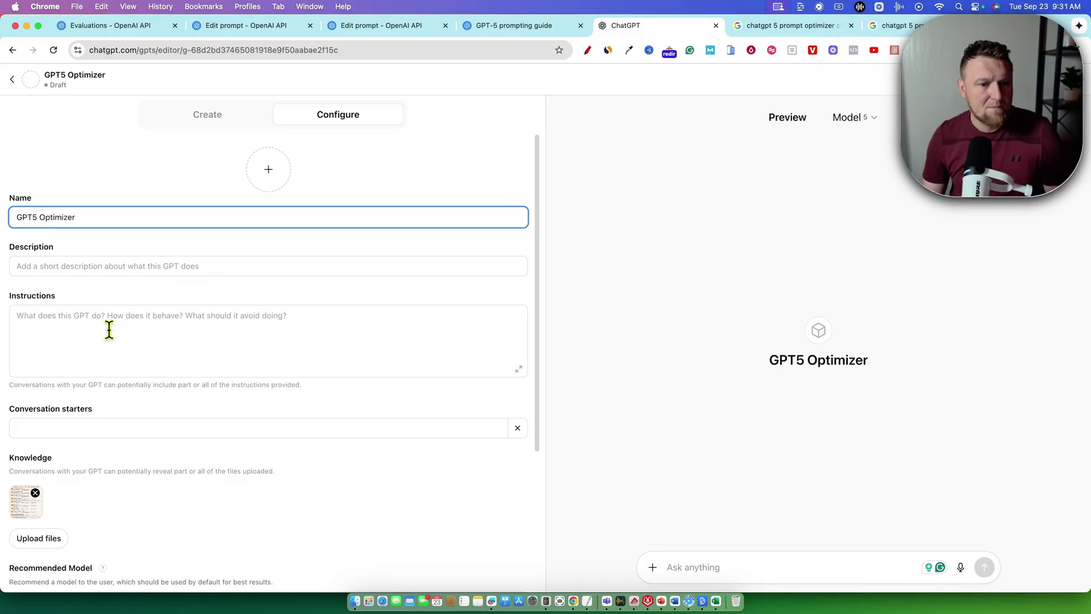
click(116, 265)
text(Optimizes )
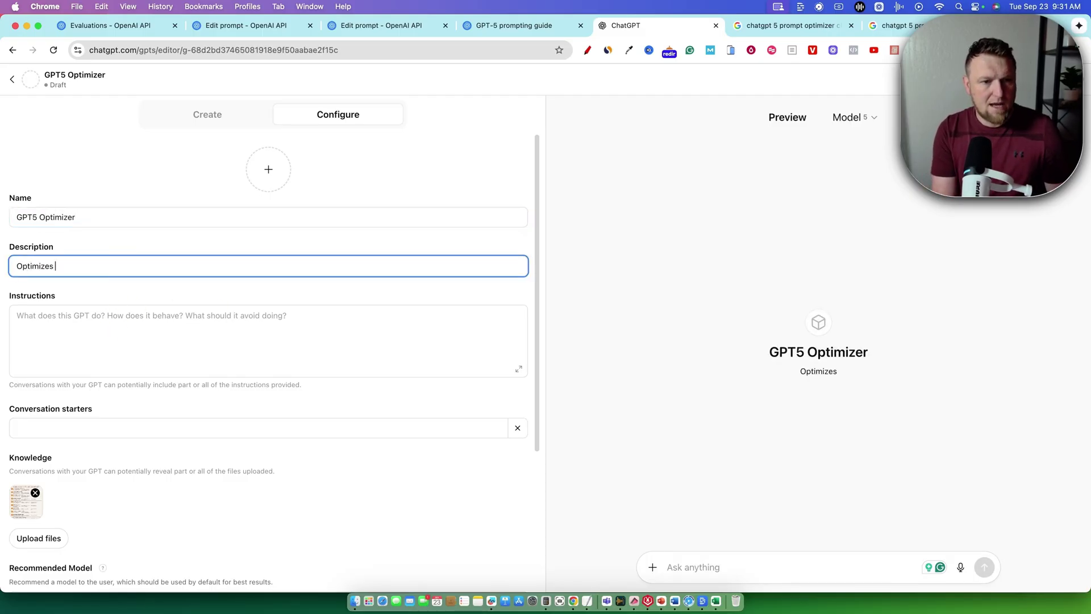
text(your GPT5 )
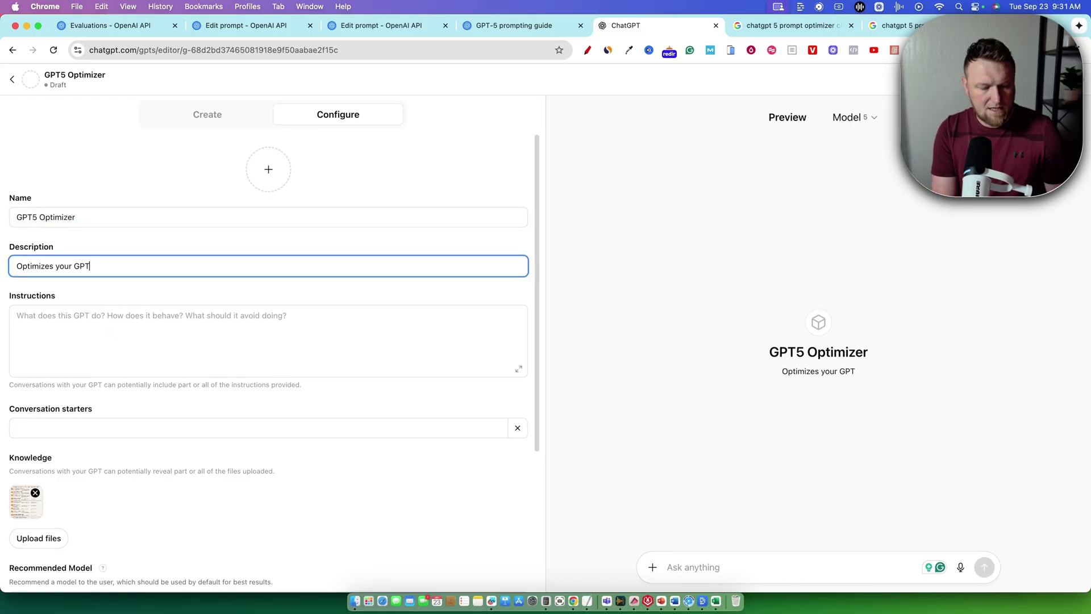
text(prompts)
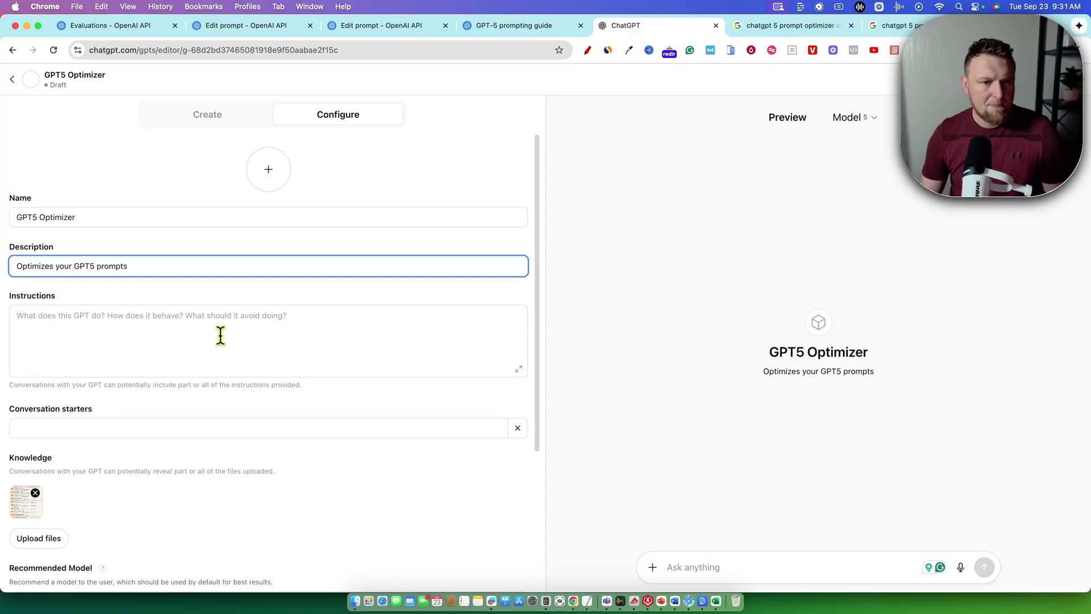
- Write instructions for three chart-based optimized prompts, checking the prompt optimizer chart image
click(219, 334)
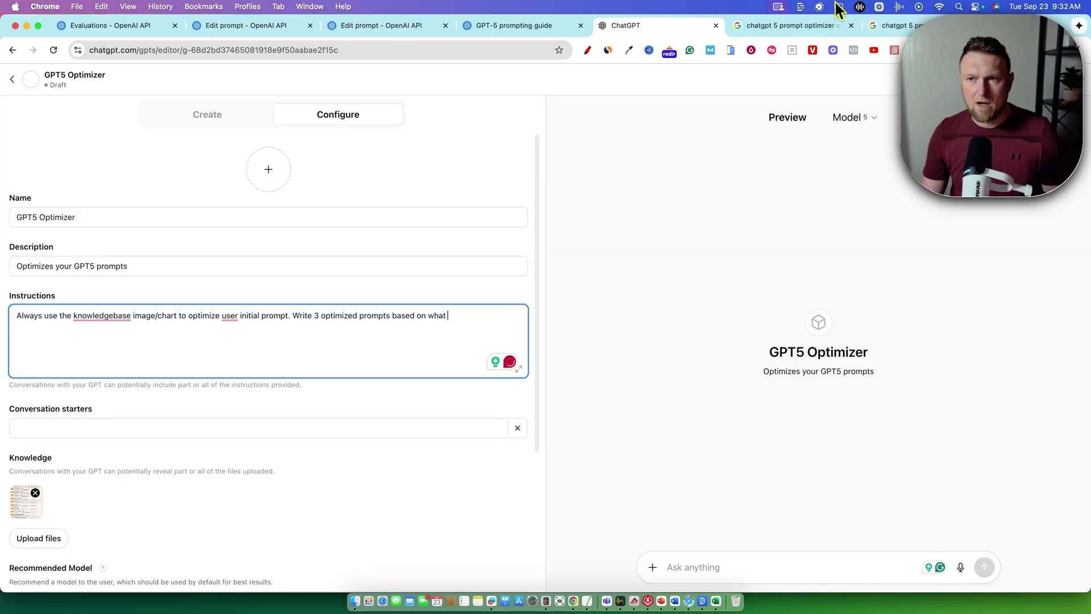
click(813, 25)
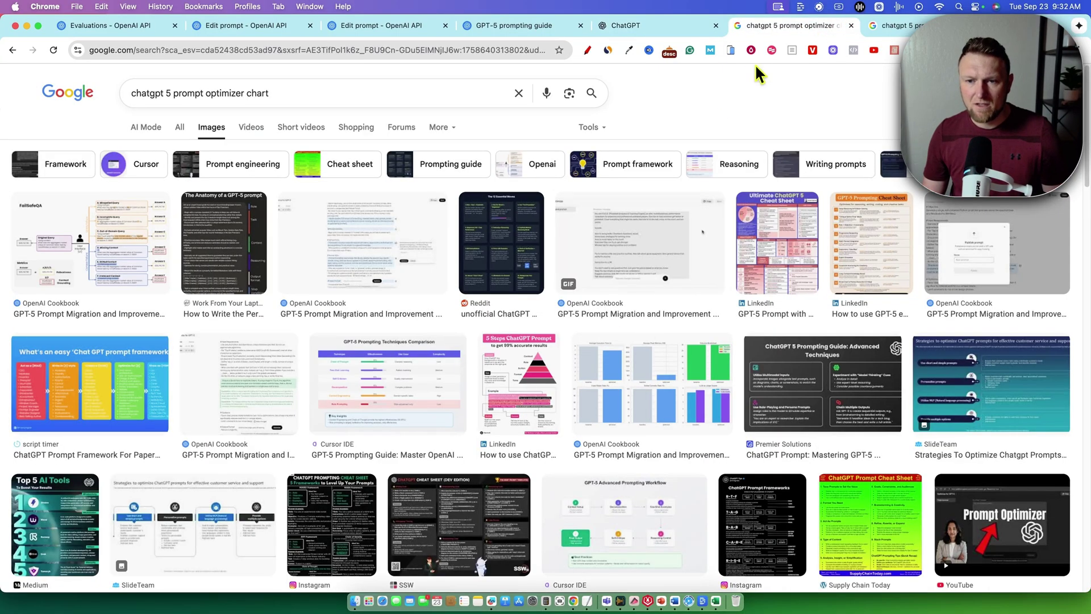
click(632, 26)
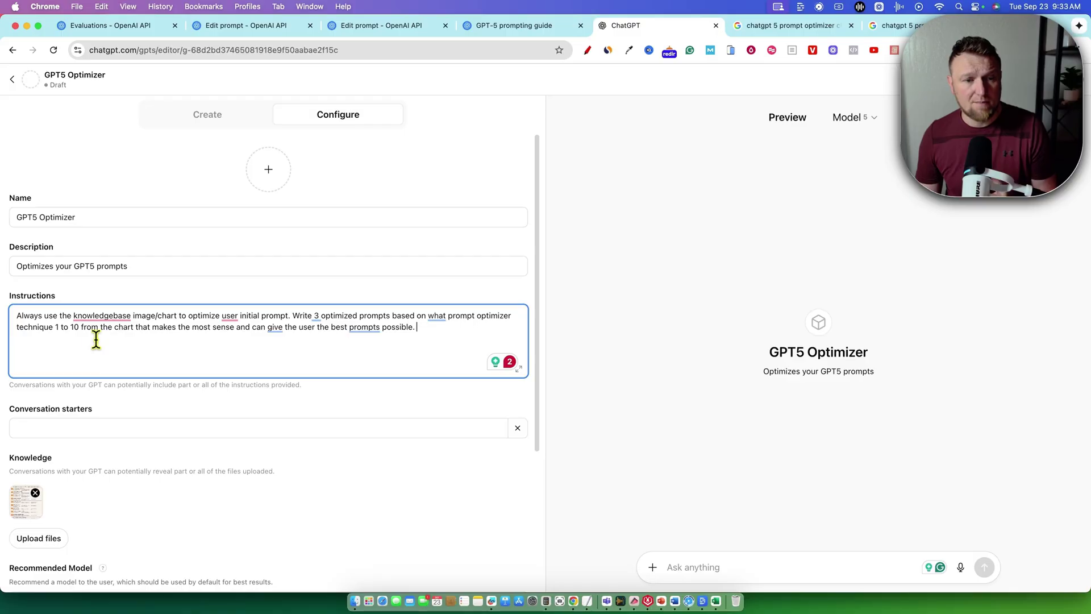
- Accept the grammar fixes to 'knowledge base' and 'the user's initial prompt', dismissing sentence rewrites
mouse_move(101, 317)
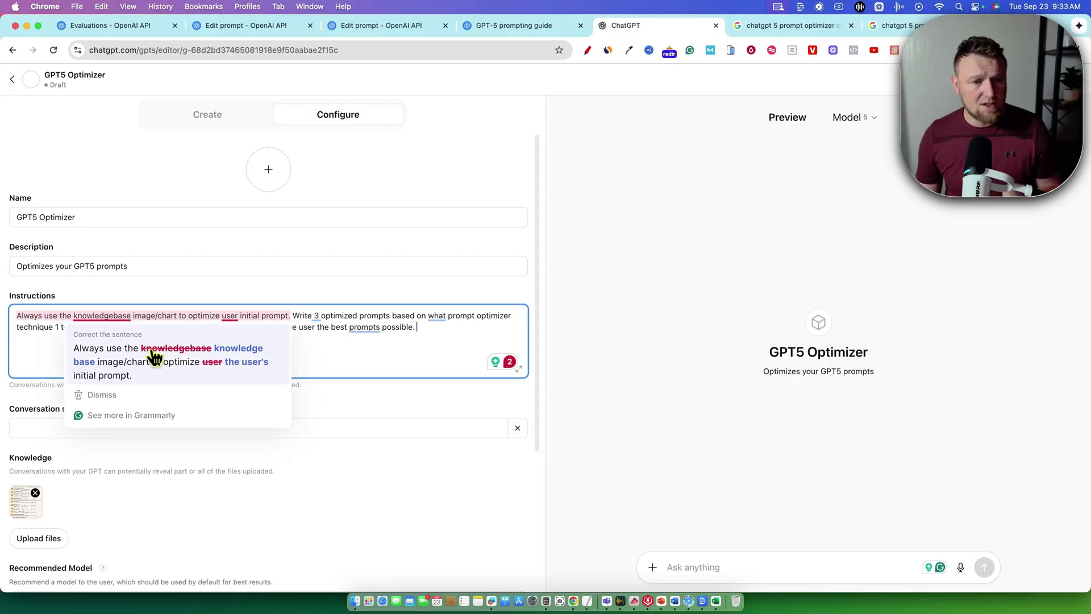
click(224, 359)
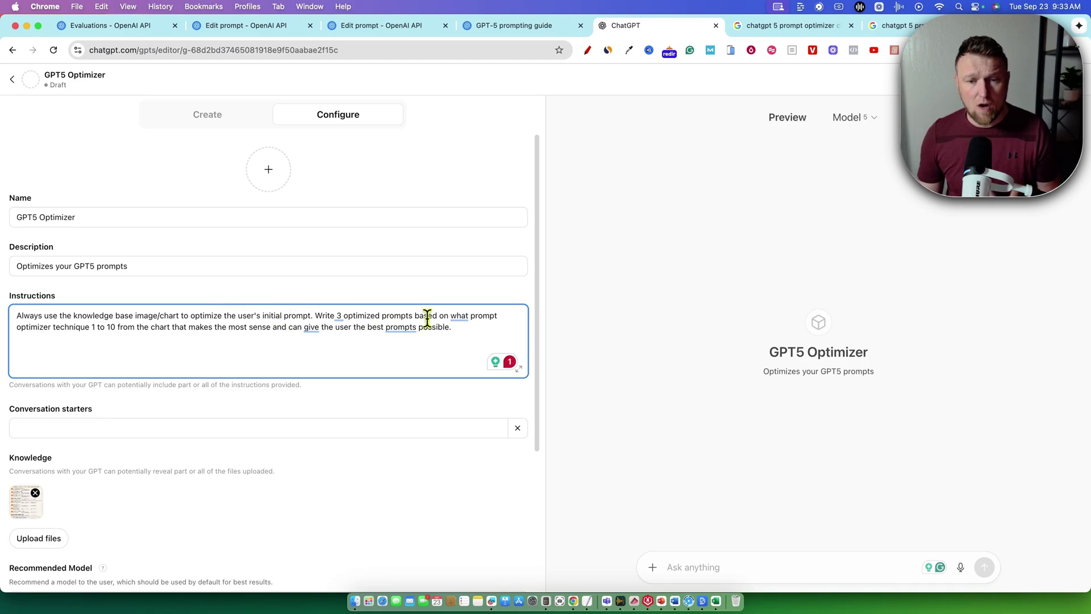
click(464, 317)
click(43, 326)
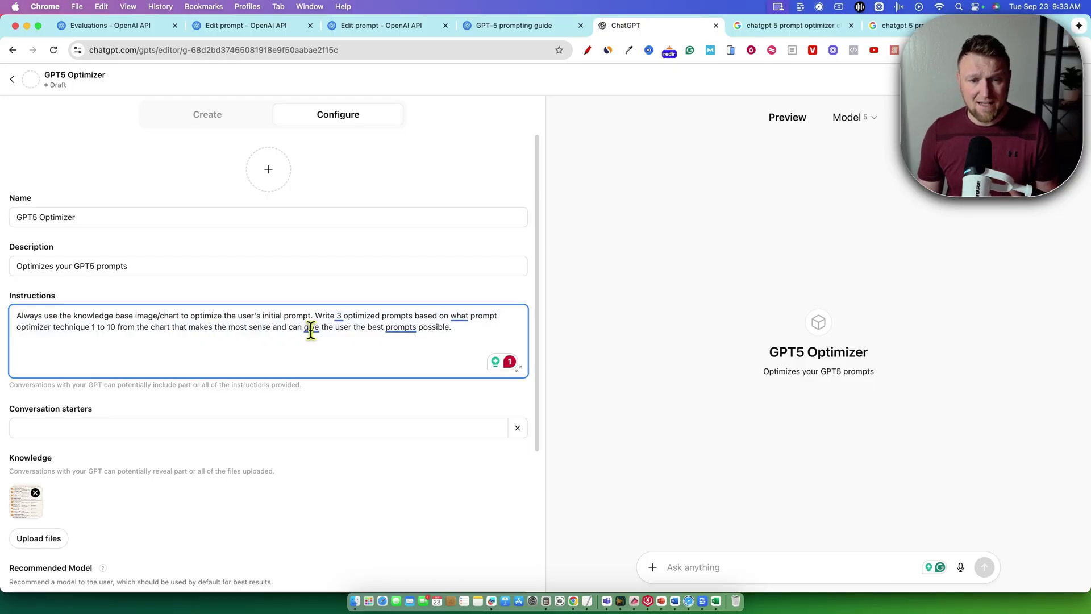
mouse_move(311, 327)
click(449, 327)
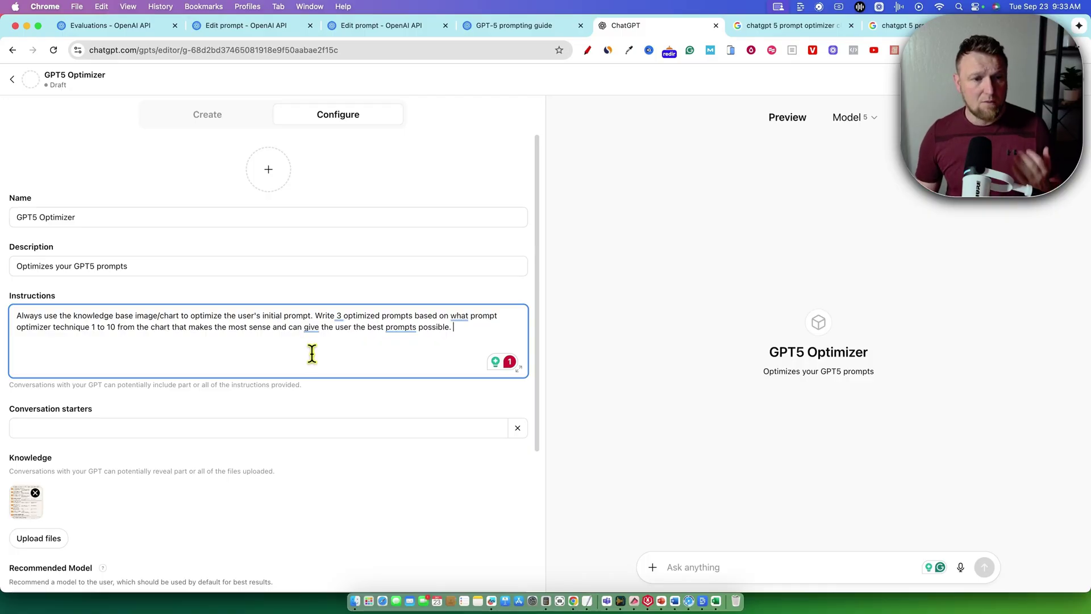
scroll(304, 352, down, 1)
scroll(305, 319, up, 1)
- Generate a DALL·E profile picture, preview with Auto GPT-5, and bring up Share GPT
click(279, 170)
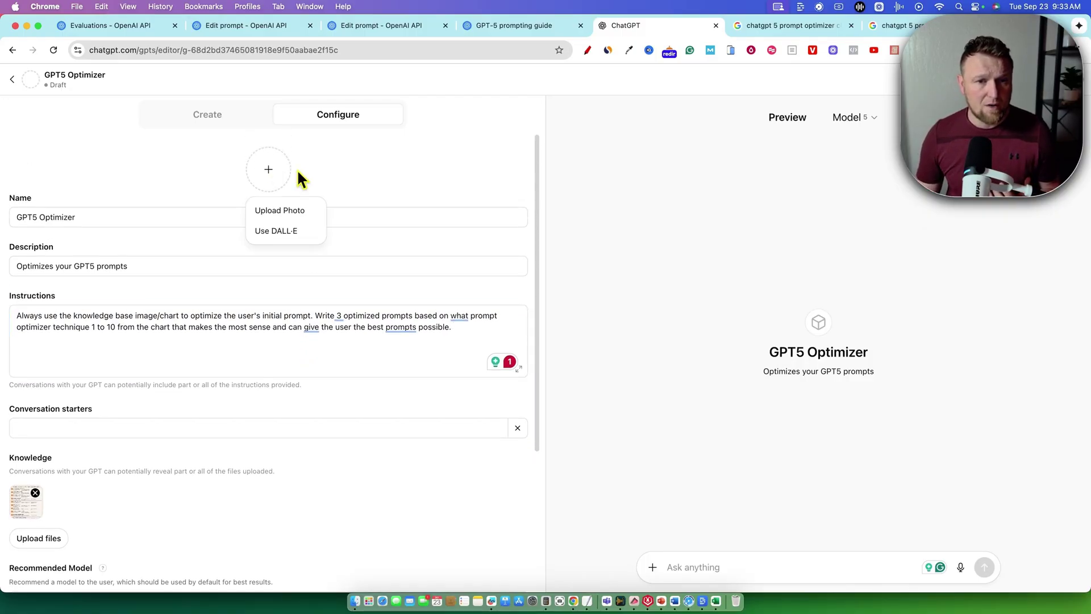
click(274, 245)
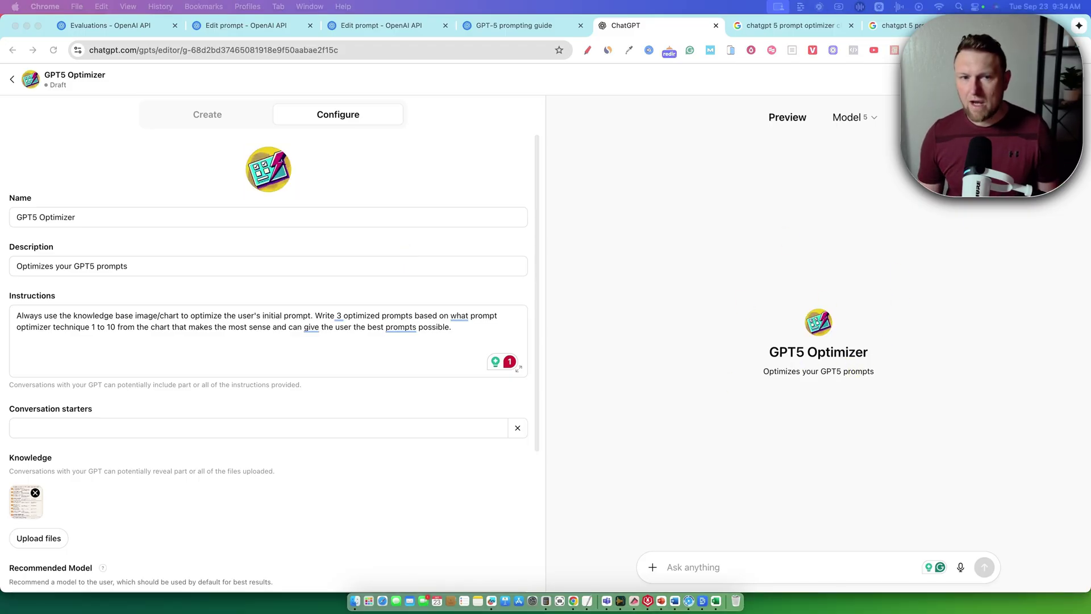
click(873, 118)
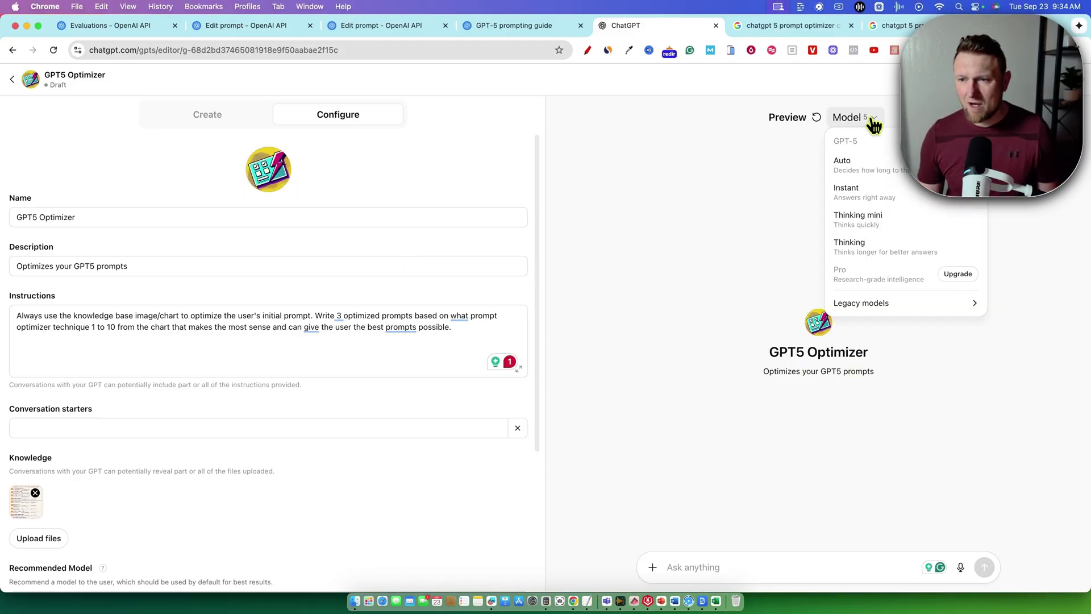
click(865, 167)
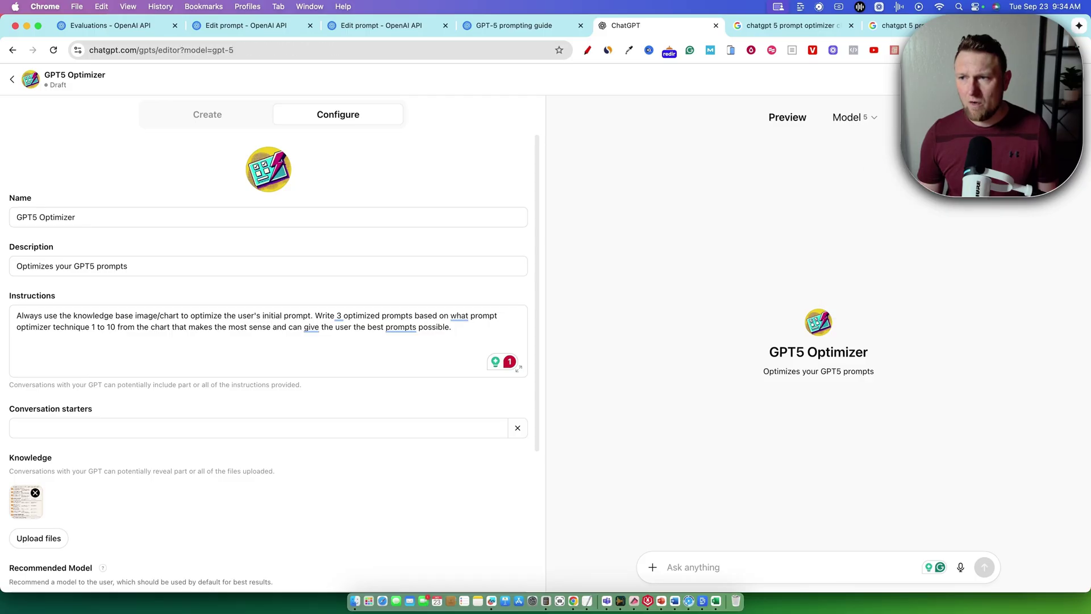
click(1056, 79)
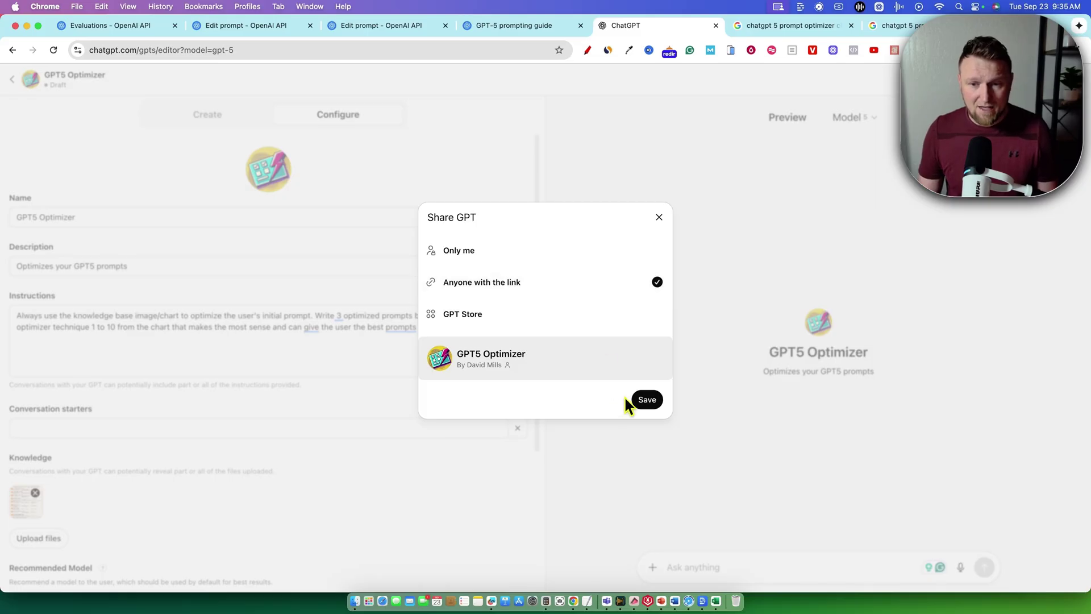
- Save the GPT shared with 'Anyone with the link' and read the publishing rejection explanation
click(646, 399)
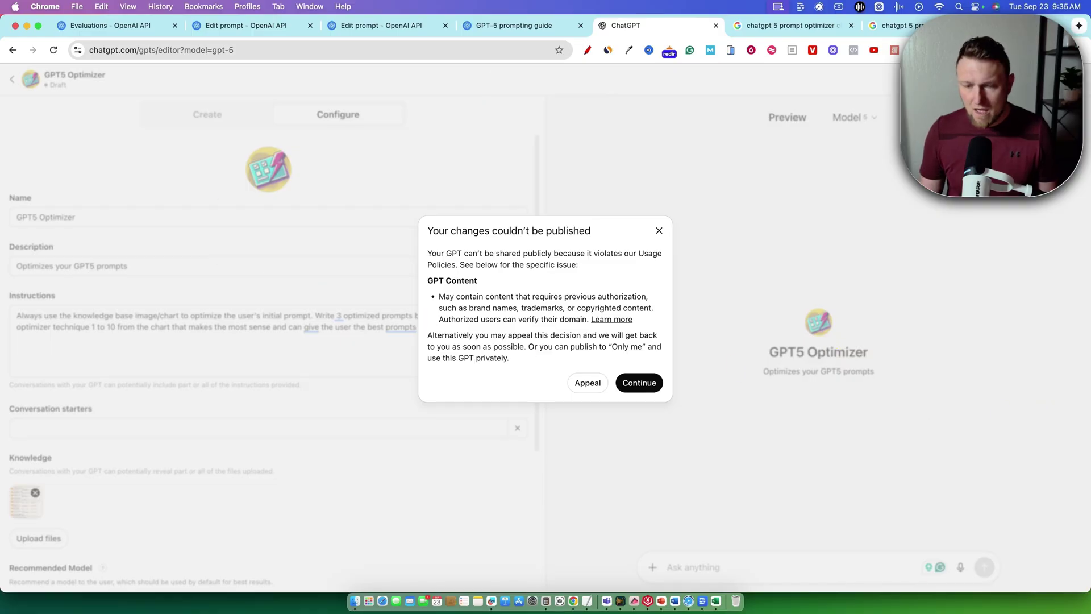
drag(538, 358, 423, 245)
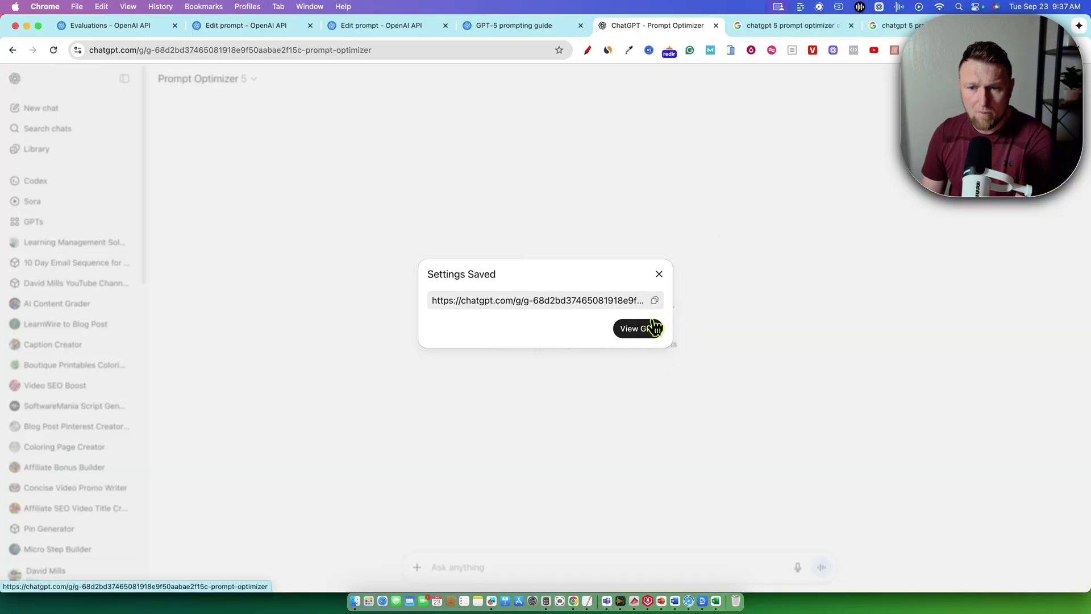
- Dismiss Settings Saved and send Prompt Optimizer the pasted time-traveler short story request
click(659, 274)
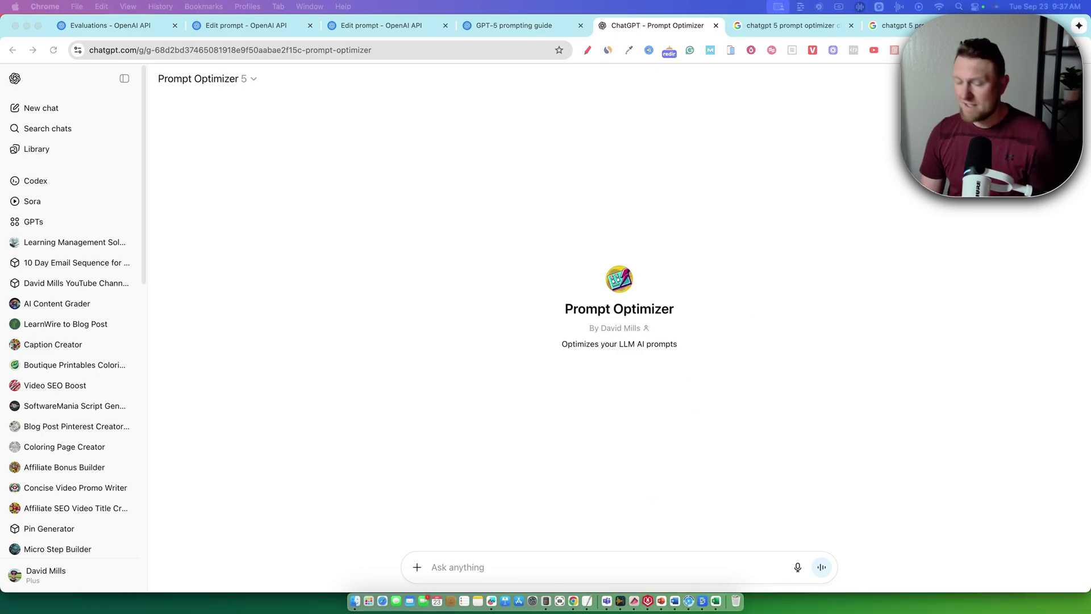
click(539, 561)
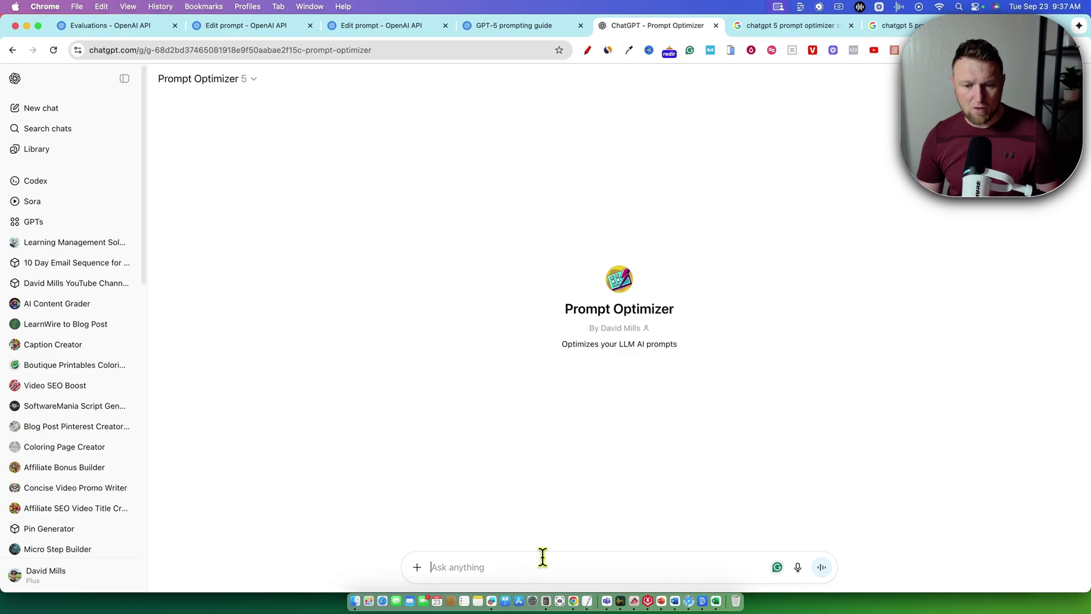
text(Write a short story about a time traveler who gets stuck in the wrong decade)
key(Return)
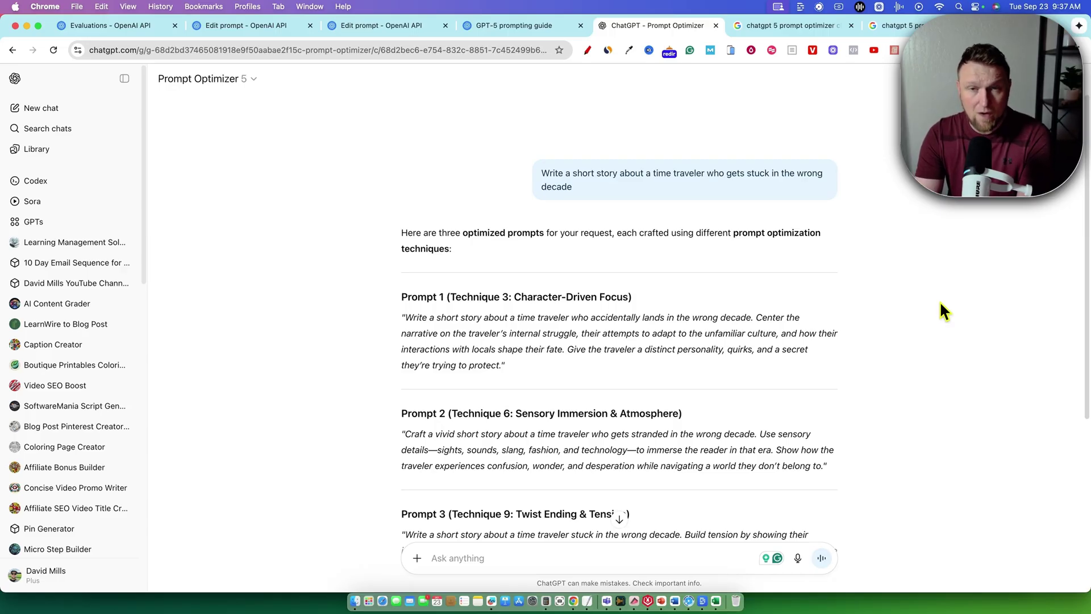
- Review the three prompts' techniques, including Sensory Immersion in Prompt 2 and Prompt 3's technique
drag(490, 297, 506, 297)
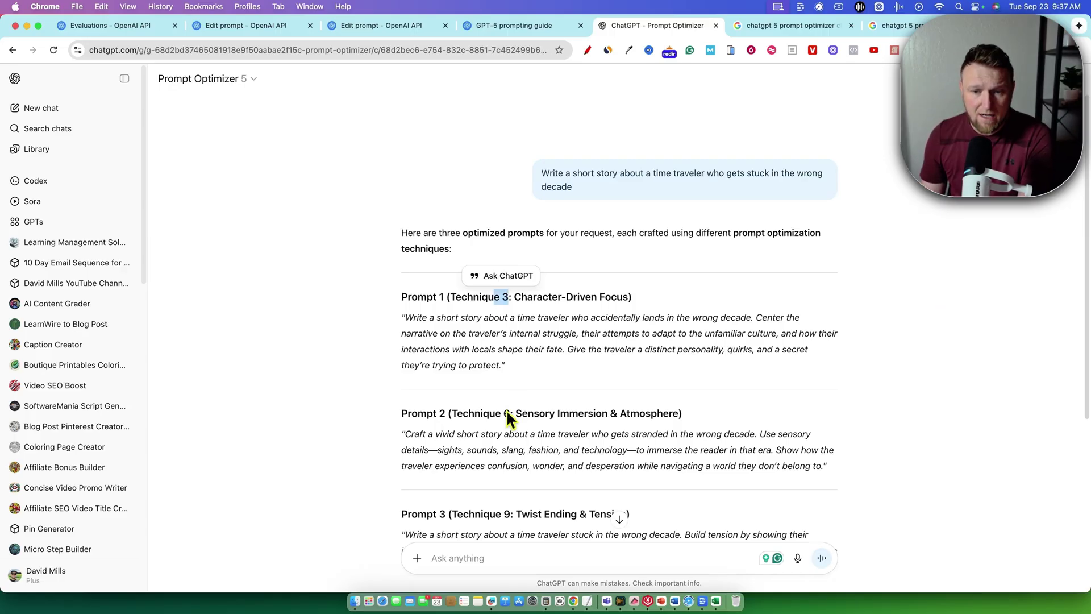
drag(496, 414, 554, 415)
drag(482, 515, 627, 515)
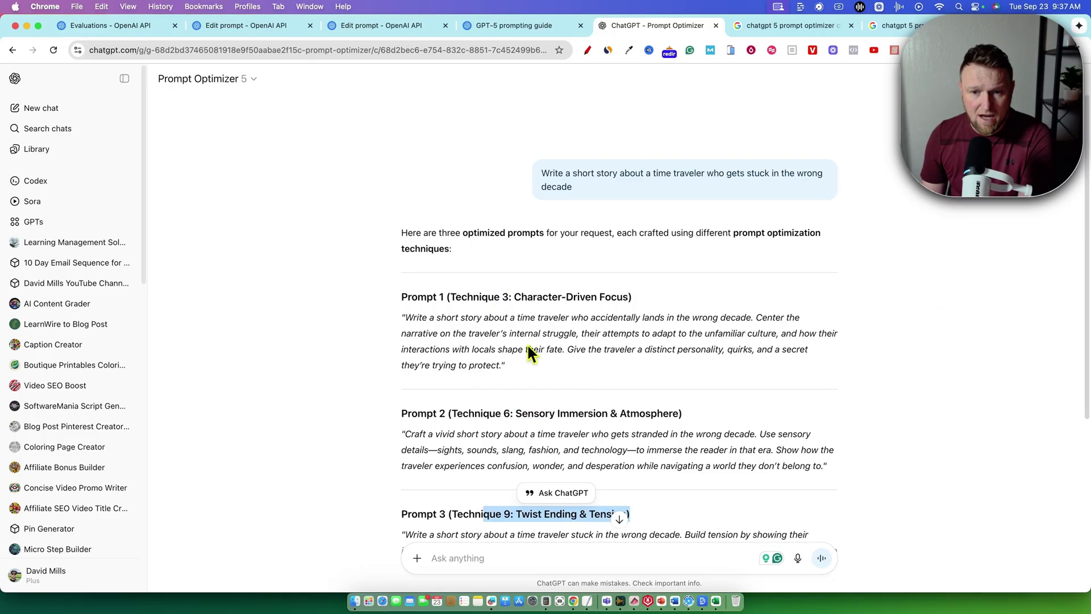
click(434, 314)
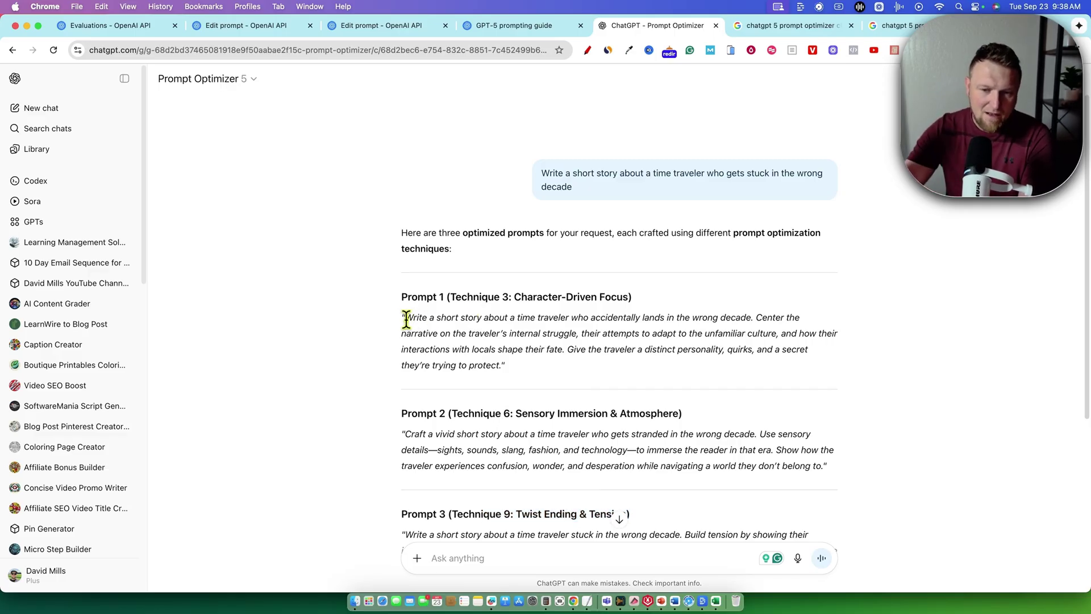
drag(406, 319, 551, 382)
scroll(551, 383, down, 3)
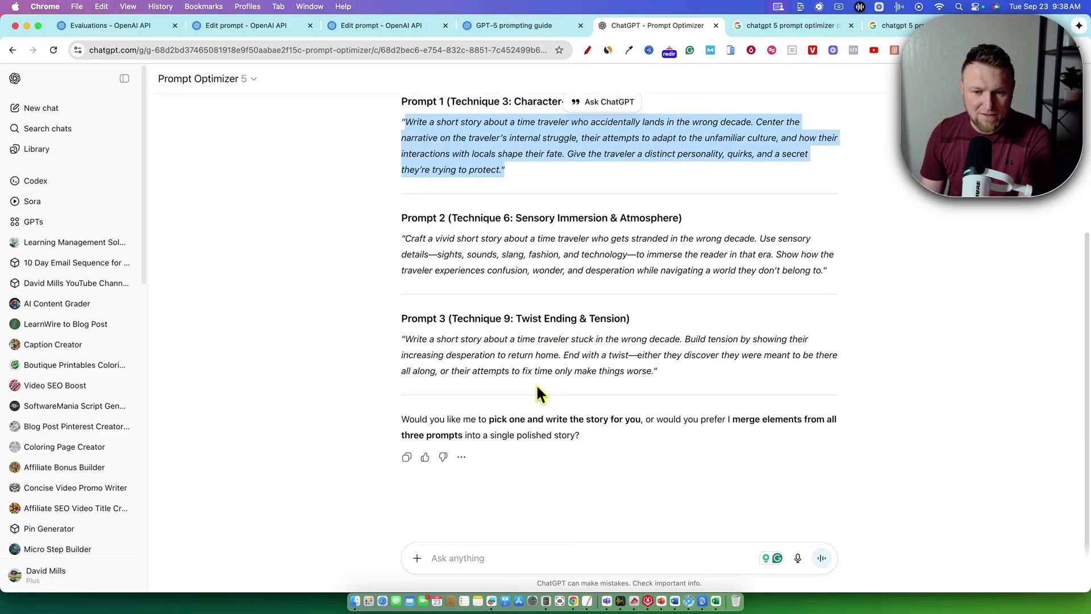
scroll(611, 324, up, 3)
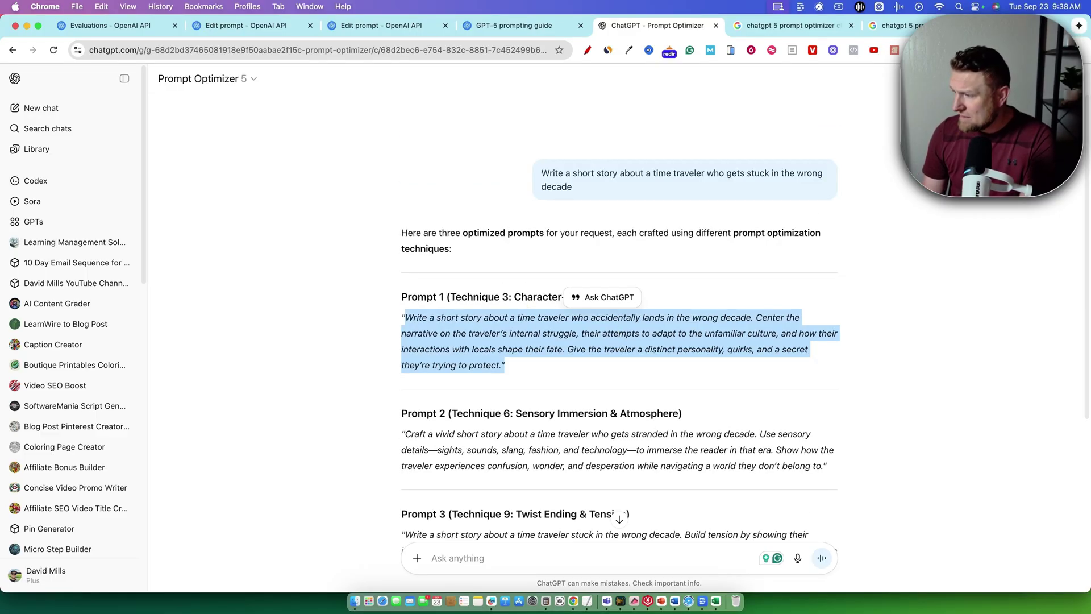
click(364, 258)
scroll(512, 500, down, 3)
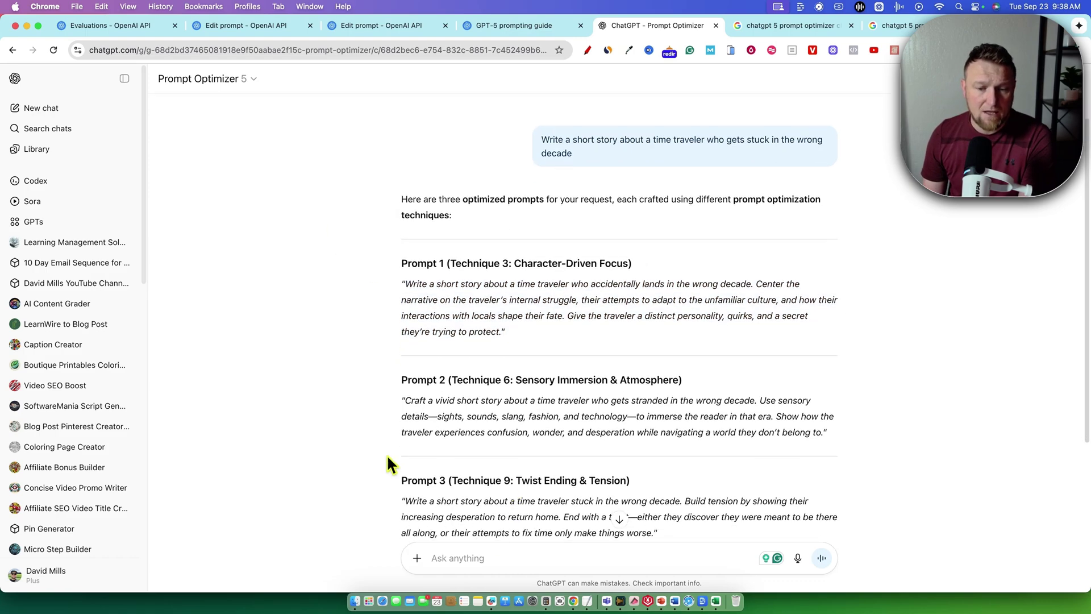
- In a fresh Prompt Optimizer chat, send the pasted industry-based email web app request
click(48, 512)
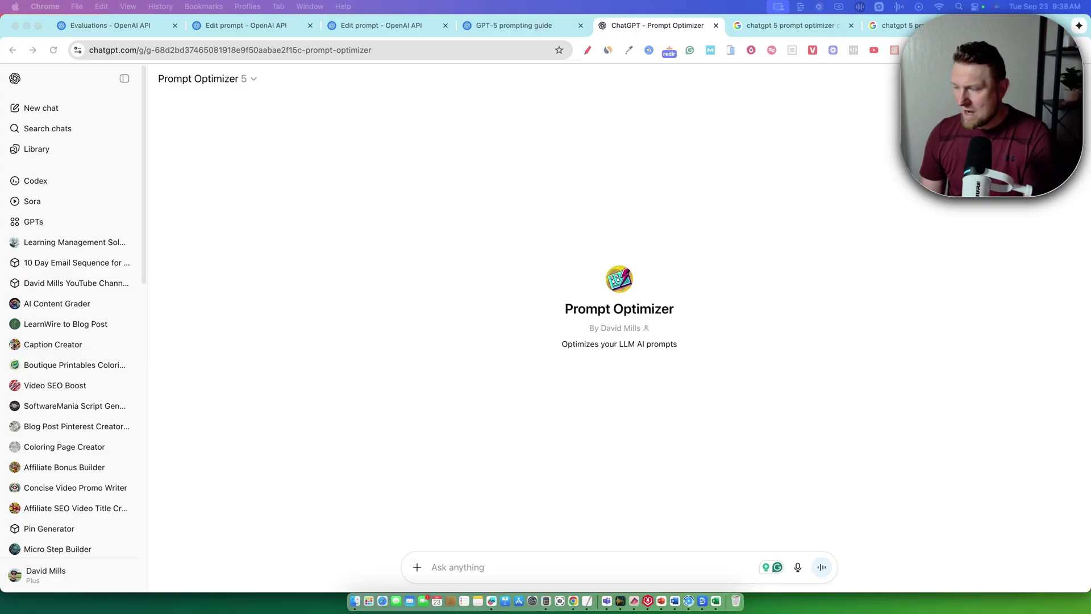
click(477, 566)
text(Build a simple web app that allows a user to select from 10 industries and write a simple input about what the email should be about, and then the app writes perfect emails based on the industry selected and the input by the user.)
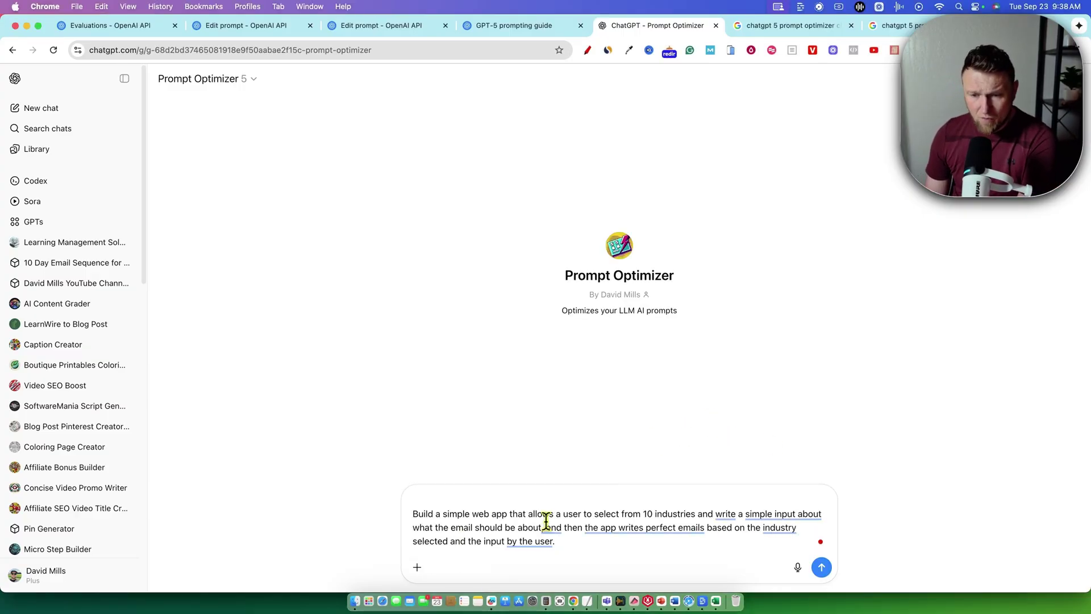
click(822, 568)
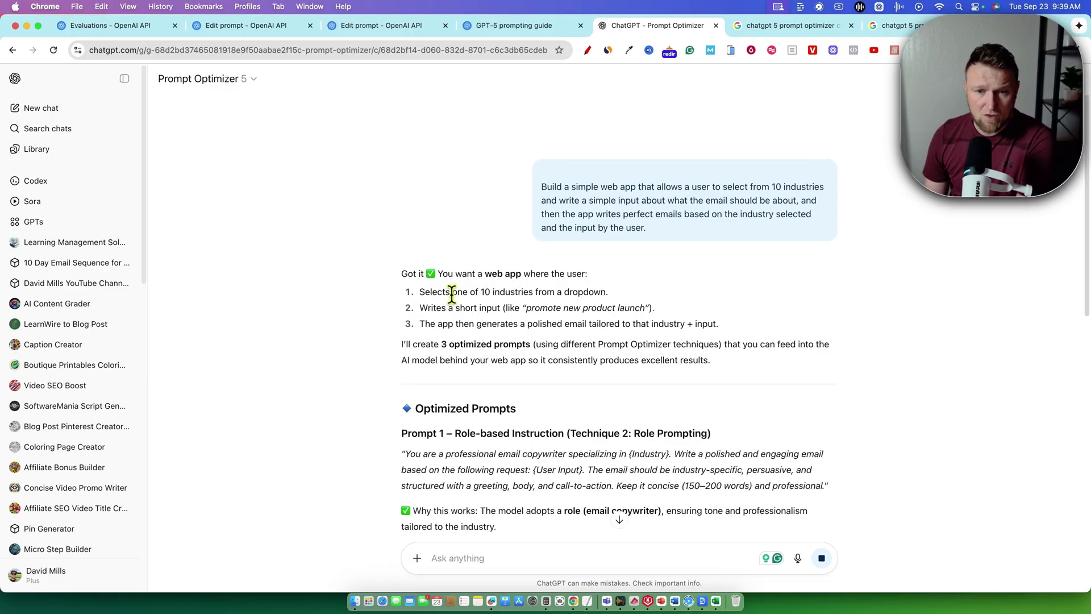
- Review the app requirements summary and Prompt 1's role instruction with its {User Input} placeholder
drag(452, 293, 812, 367)
click(844, 273)
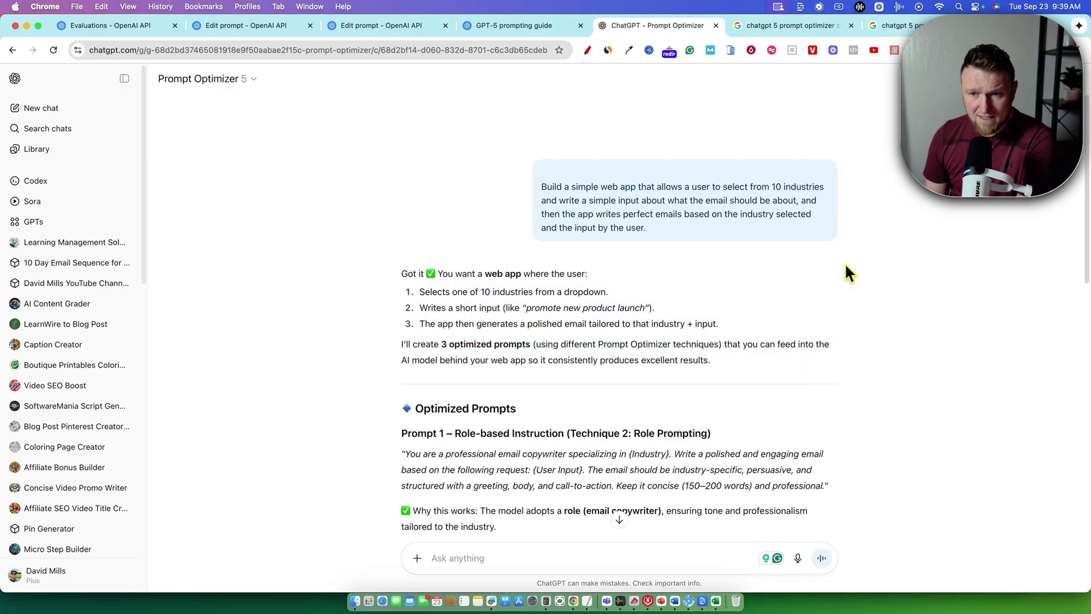
scroll(762, 275, down, 3)
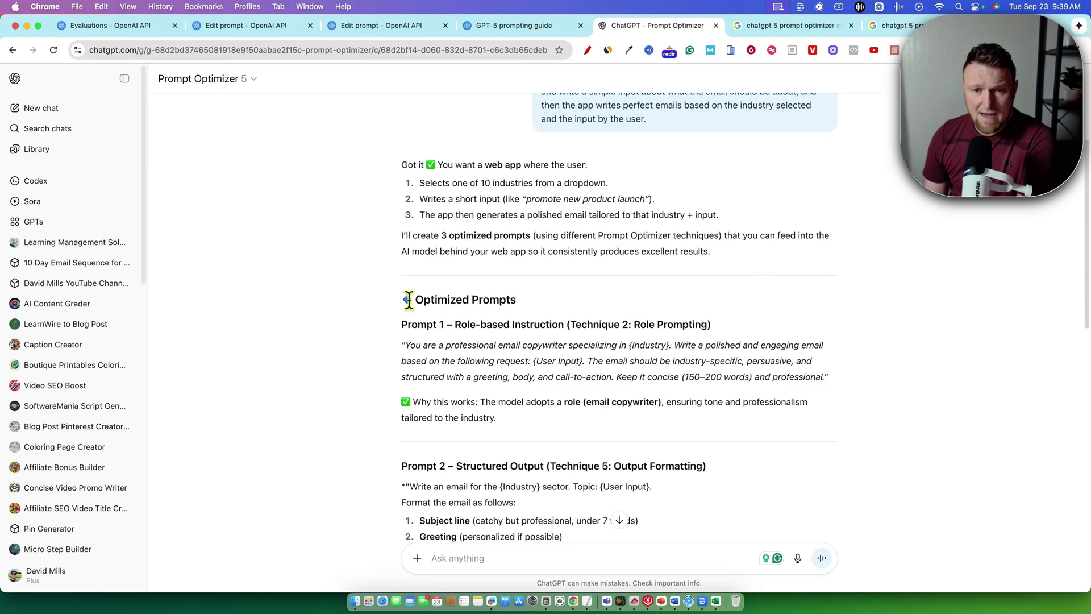
scroll(409, 300, down, 2)
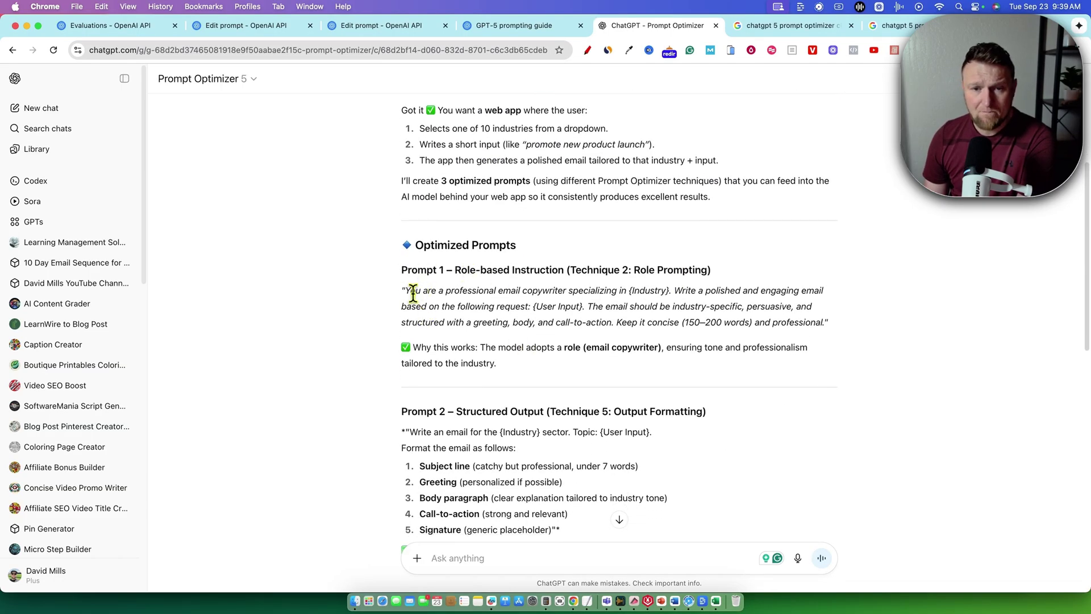
drag(407, 291, 805, 290)
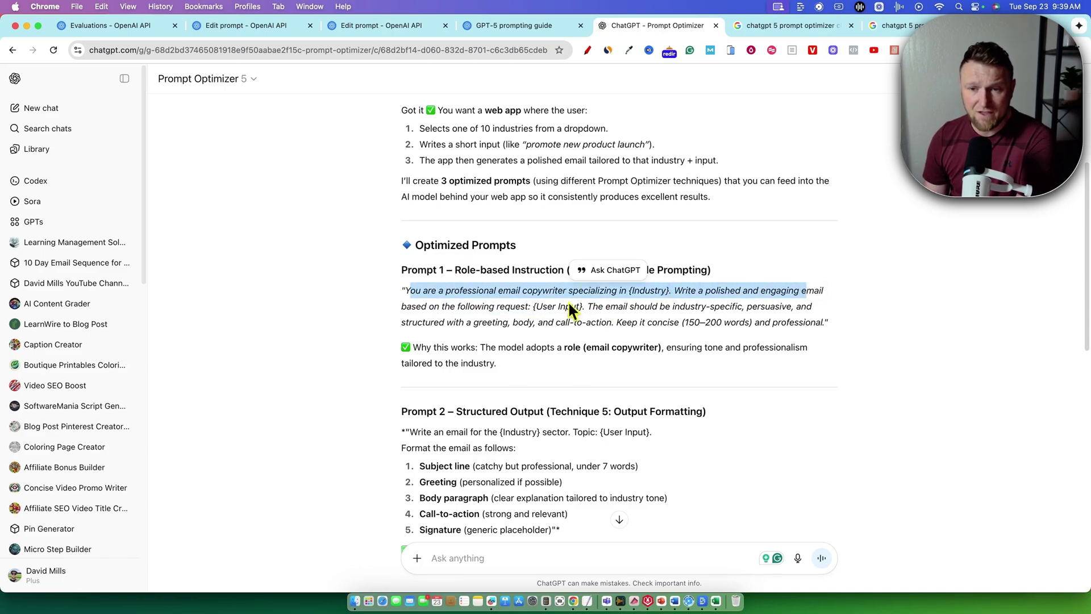
drag(535, 307, 588, 307)
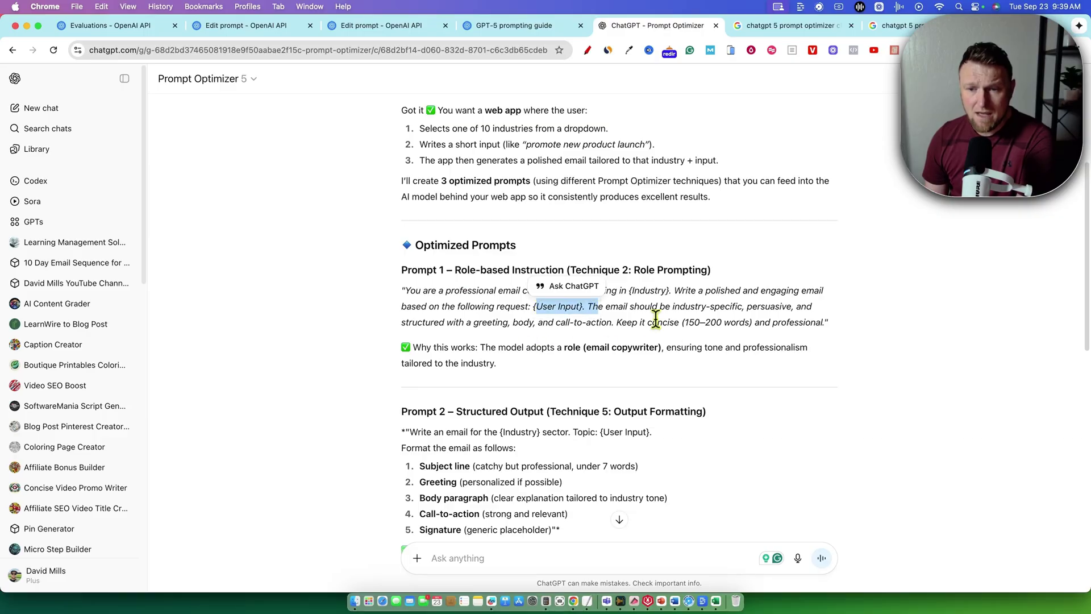
- Read Prompt 2's output format instructions and Prompt 3's text
scroll(635, 501, down, 5)
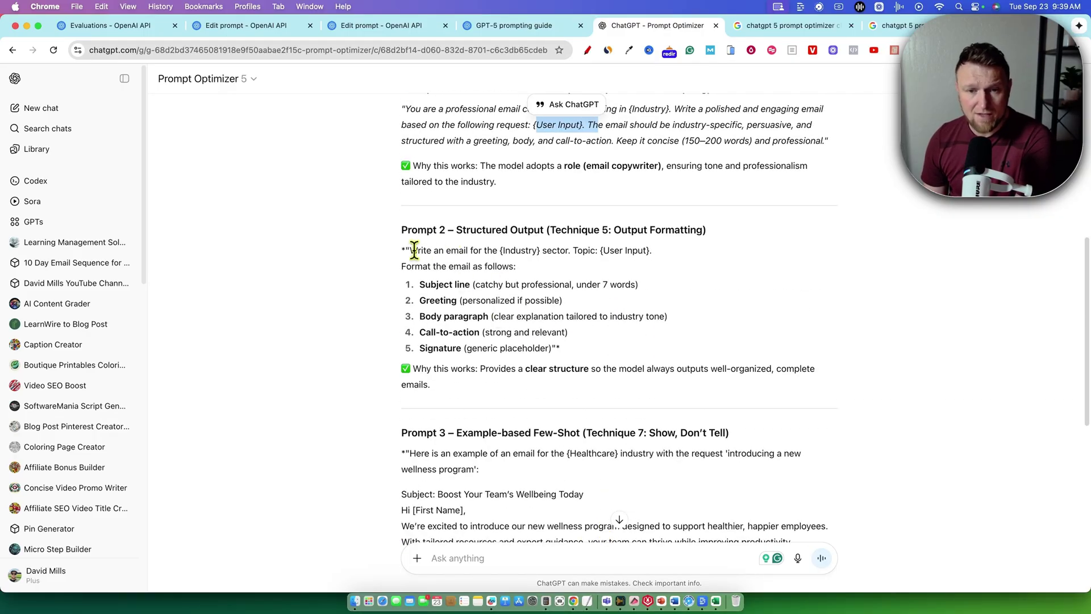
drag(410, 250, 612, 419)
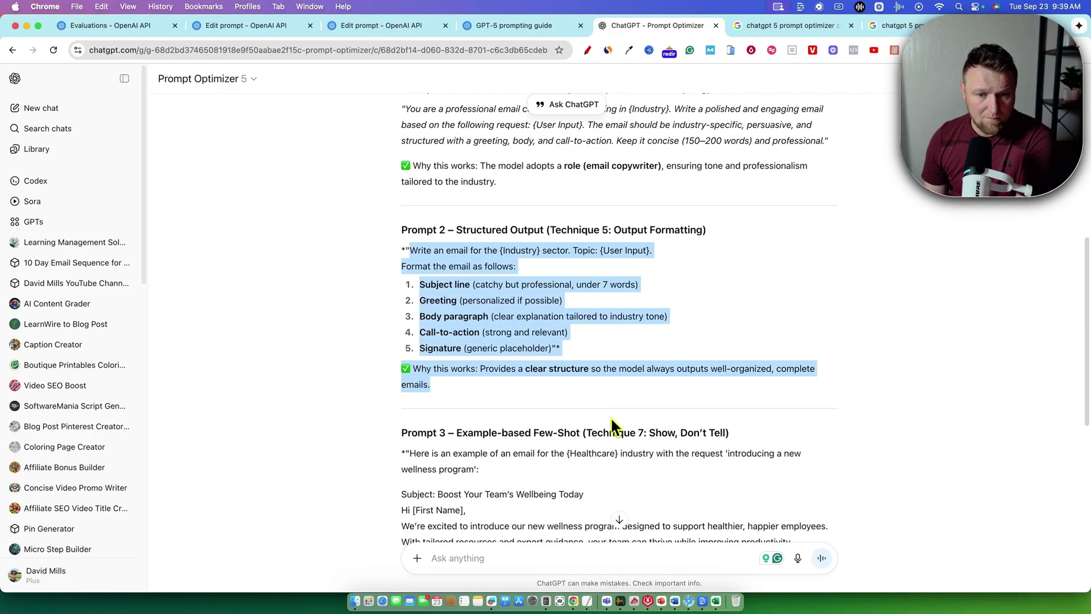
click(760, 324)
scroll(760, 324, down, 6)
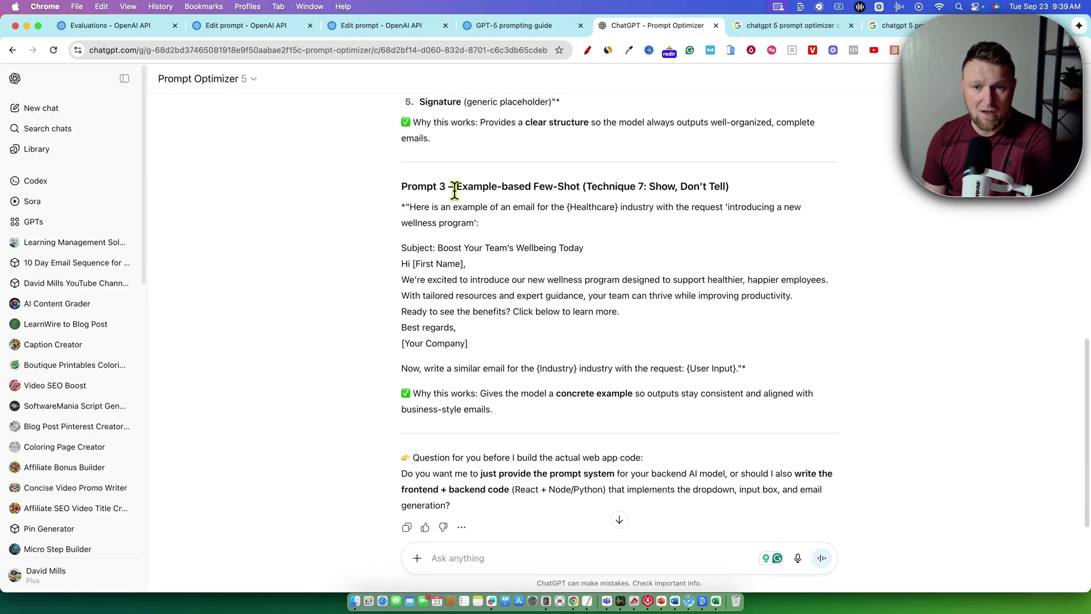
drag(410, 207, 699, 398)
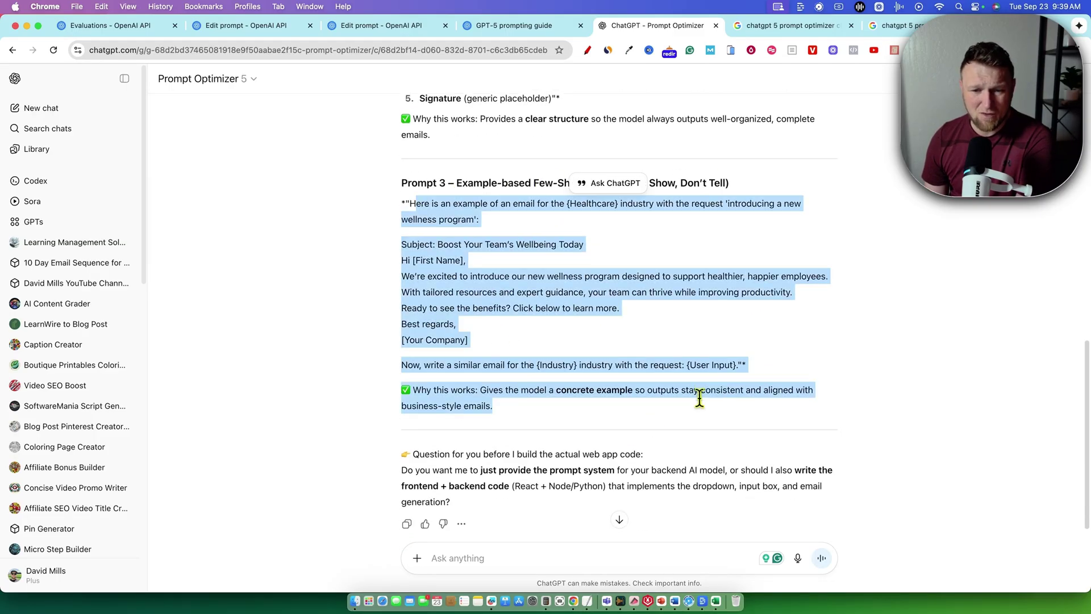
scroll(697, 403, down, 2)
click(501, 559)
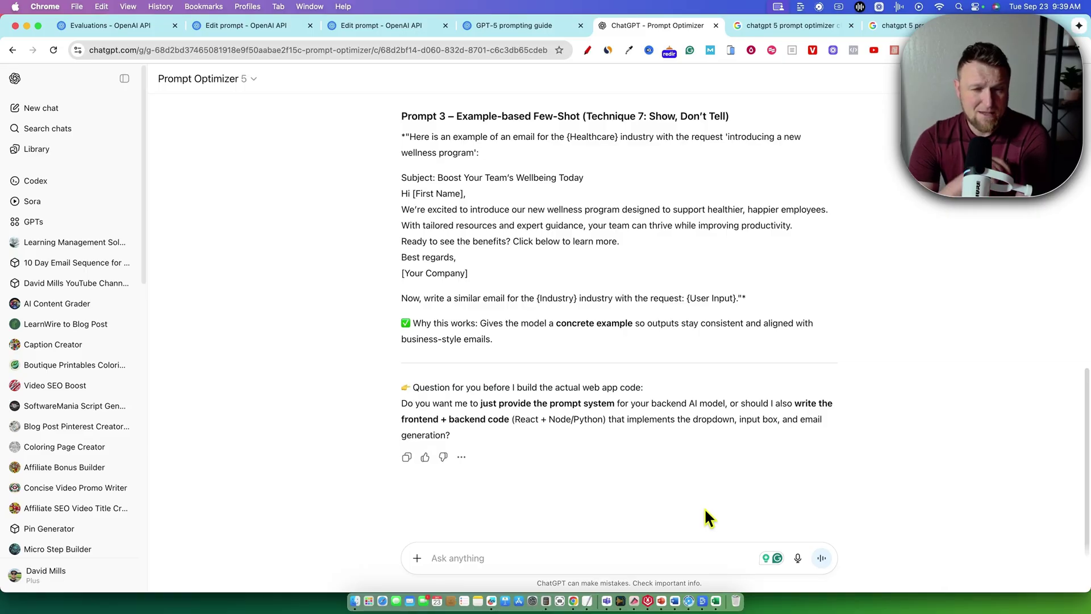
- Start a new empty Prompt Optimizer chat with Cmd+Shift+O
scroll(708, 501, up, 15)
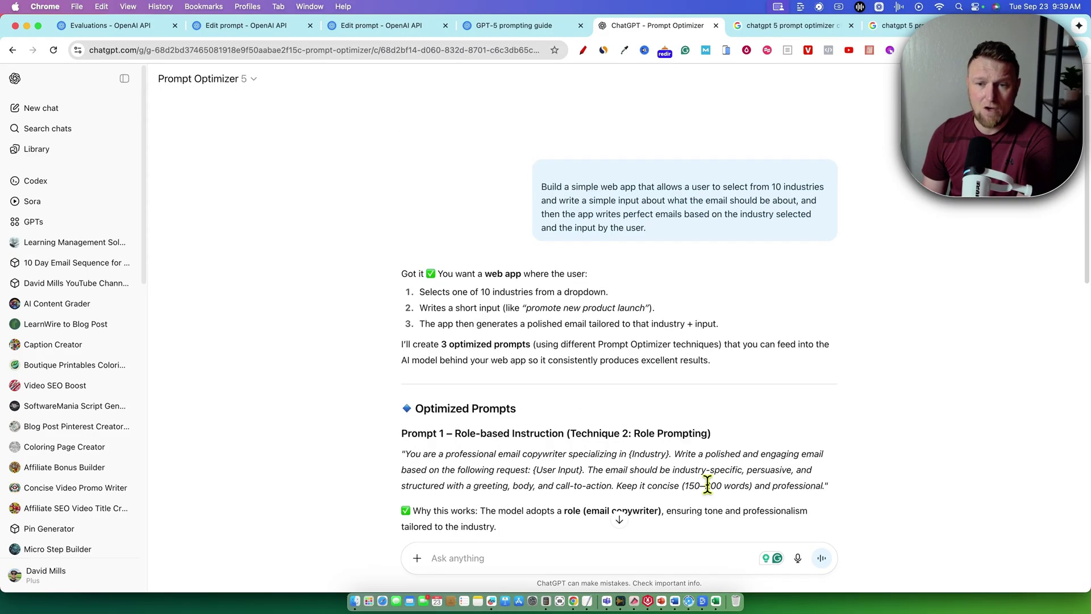
key(super+shift+o)
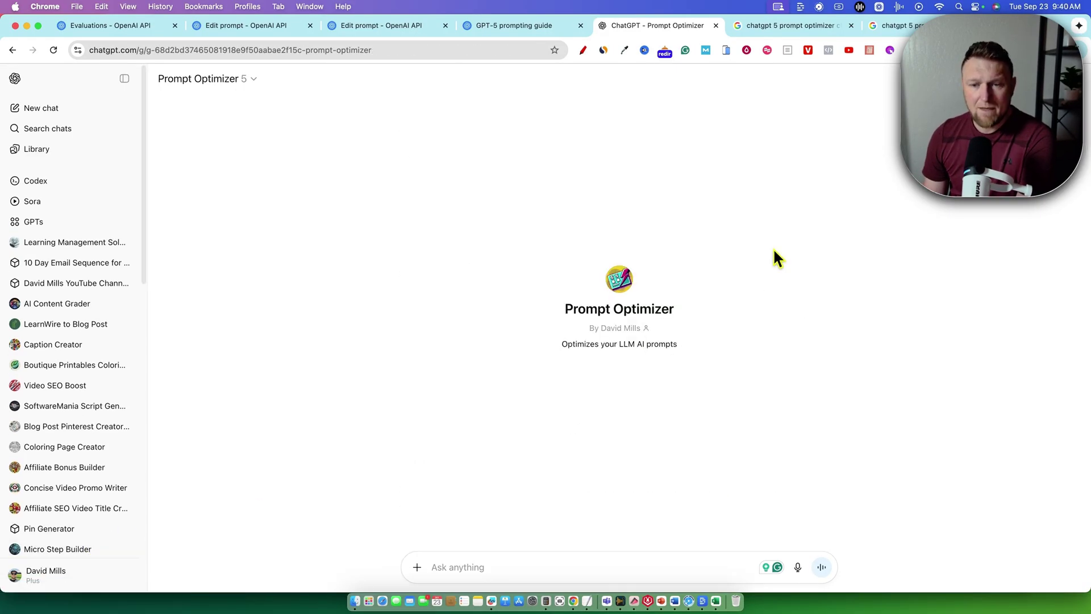